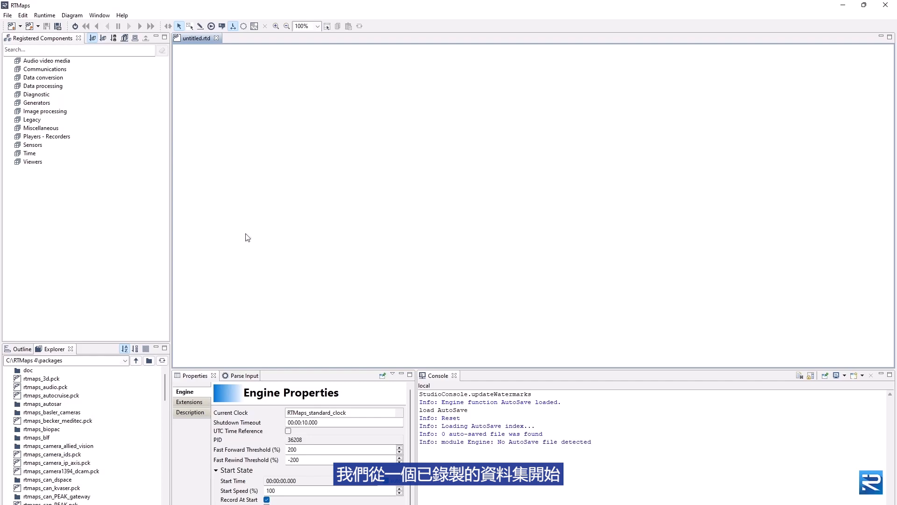
- Switch to File Explorer and open the demo_ergo folder in C:\RTMaps 4\samples\databases
{"action": "key", "text": "super+e"}
{"action": "left_click", "coordinate": [52, 319]}
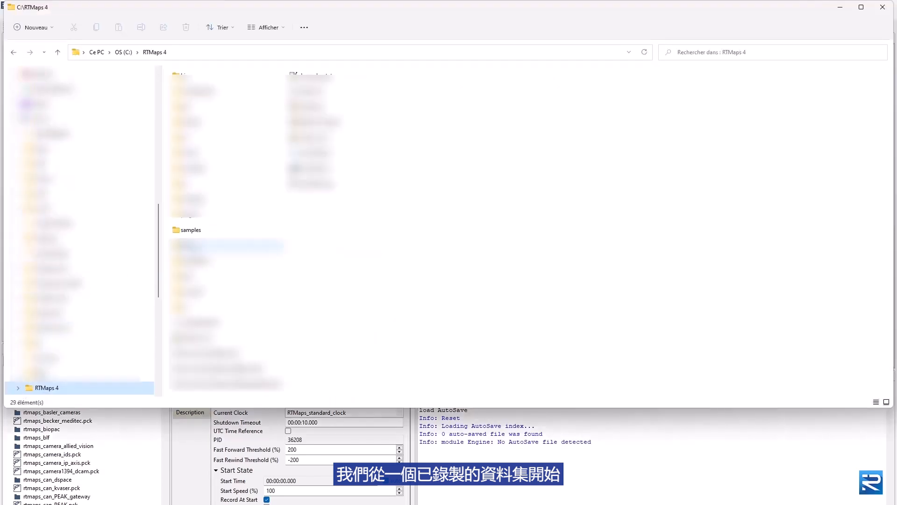
{"action": "double_click", "coordinate": [192, 231]}
{"action": "double_click", "coordinate": [199, 91]}
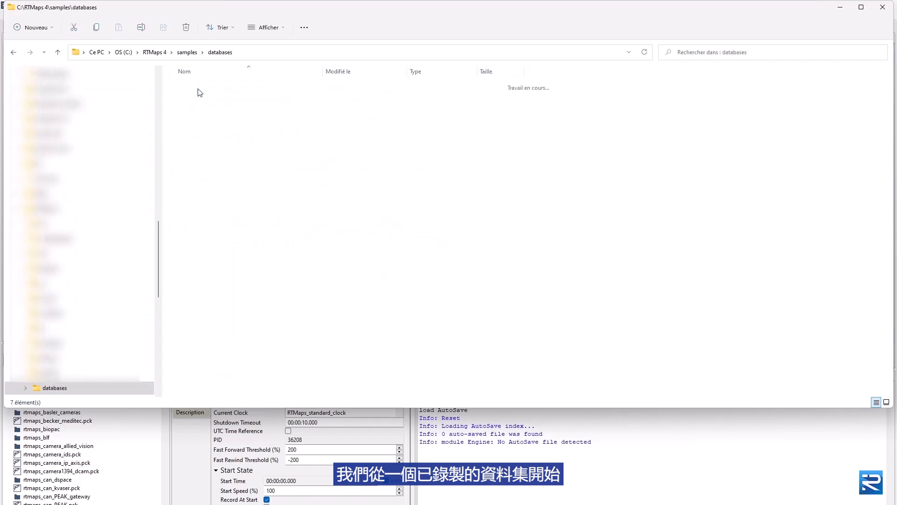
{"action": "double_click", "coordinate": [205, 115]}
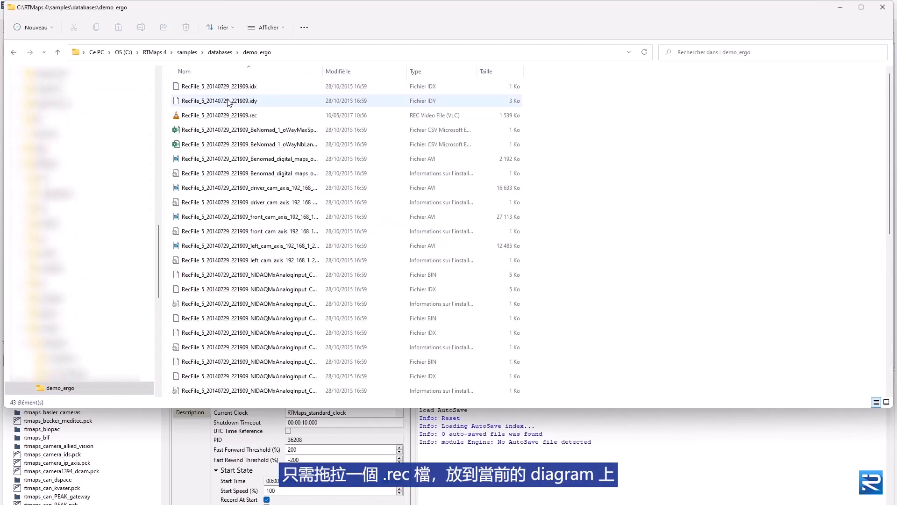
- Add RecFile_5_20140729_221909.rec to the diagram as a player, close File Explorer and place the player higher on the canvas
{"action": "left_click_drag", "start_coordinate": [220, 10], "coordinate": [529, 158]}
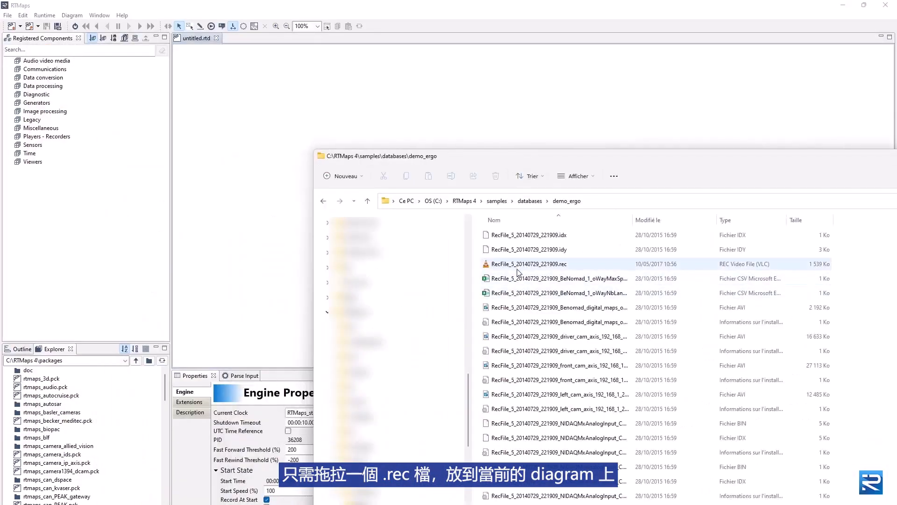
{"action": "left_click_drag", "start_coordinate": [518, 272], "coordinate": [240, 195]}
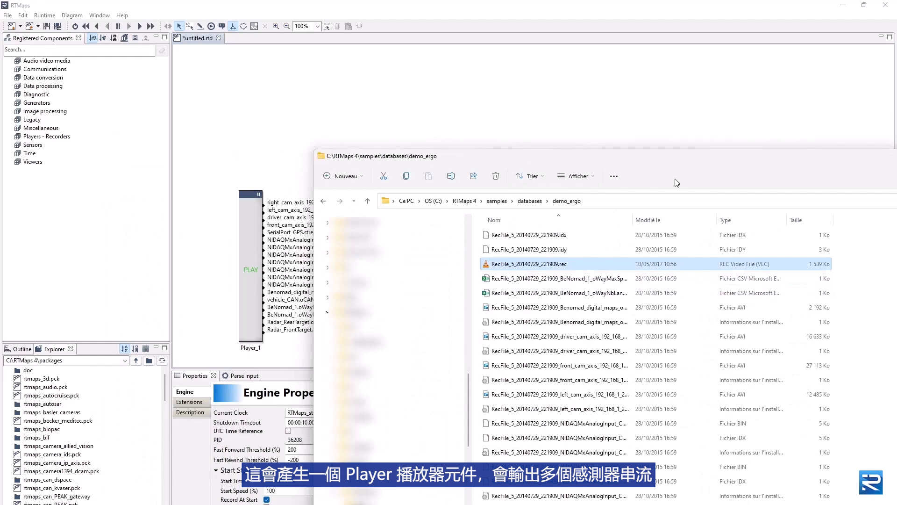
{"action": "left_click_drag", "start_coordinate": [711, 157], "coordinate": [312, 201]}
{"action": "left_click", "coordinate": [792, 199]}
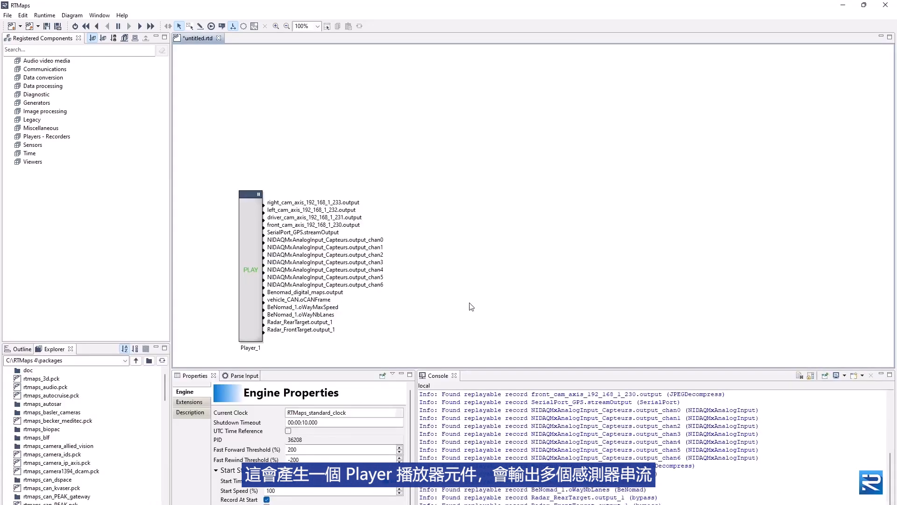
{"action": "left_click_drag", "start_coordinate": [244, 279], "coordinate": [229, 201]}
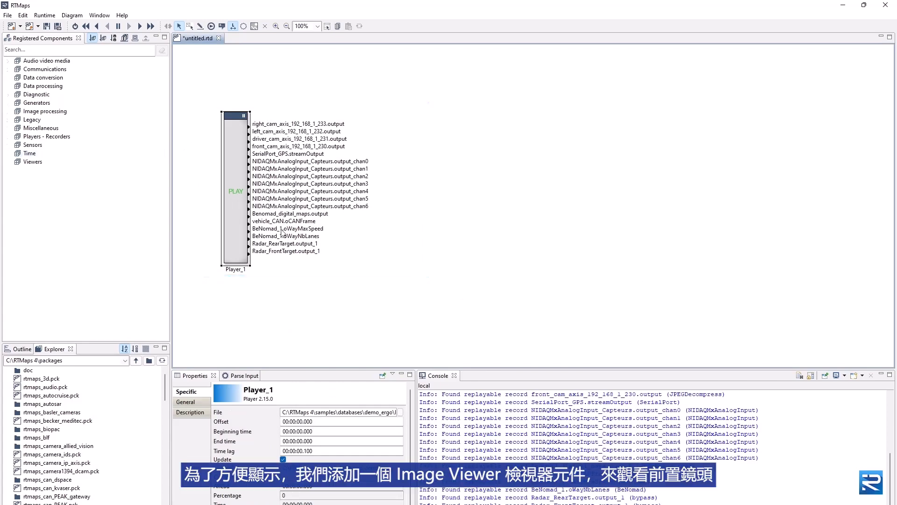
- Add an Image Viewer beside the player and connect the front_cam_axis_192_168_1_230 output to its input
{"action": "double_click", "coordinate": [37, 162]}
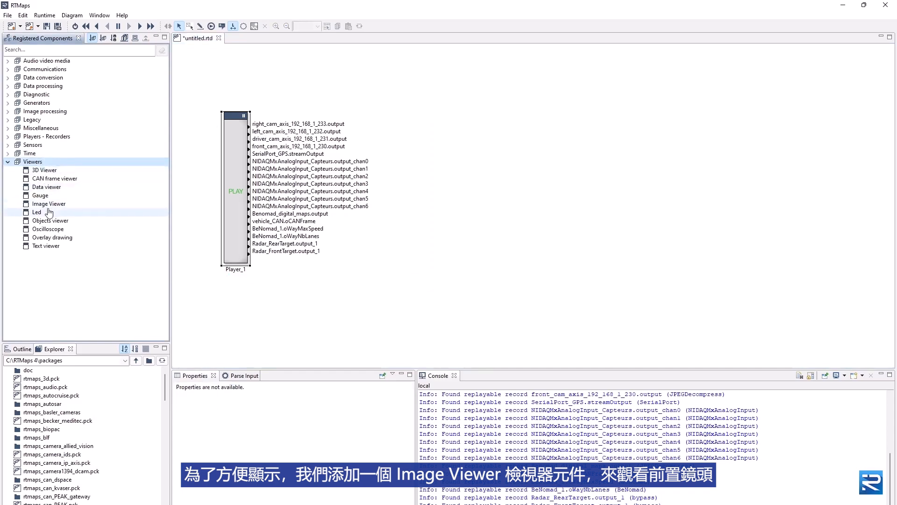
{"action": "left_click_drag", "start_coordinate": [47, 204], "coordinate": [432, 124]}
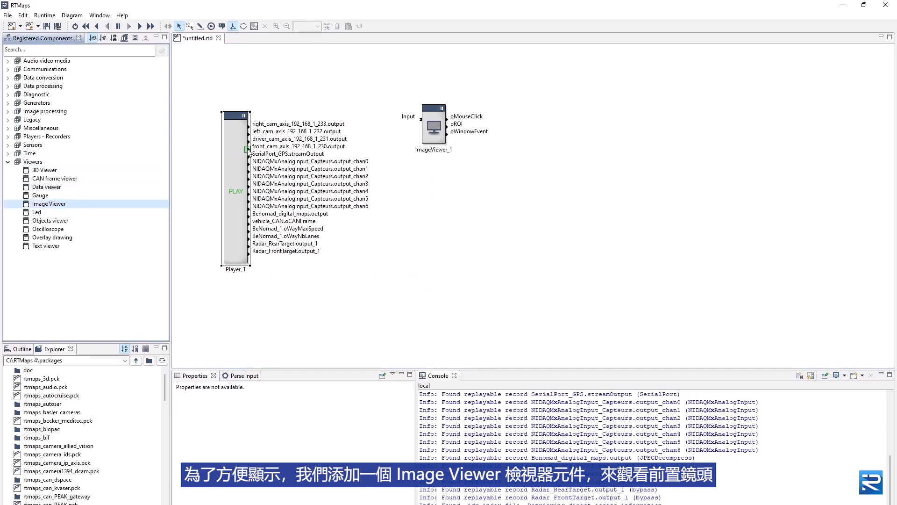
{"action": "left_click_drag", "start_coordinate": [248, 149], "coordinate": [455, 123]}
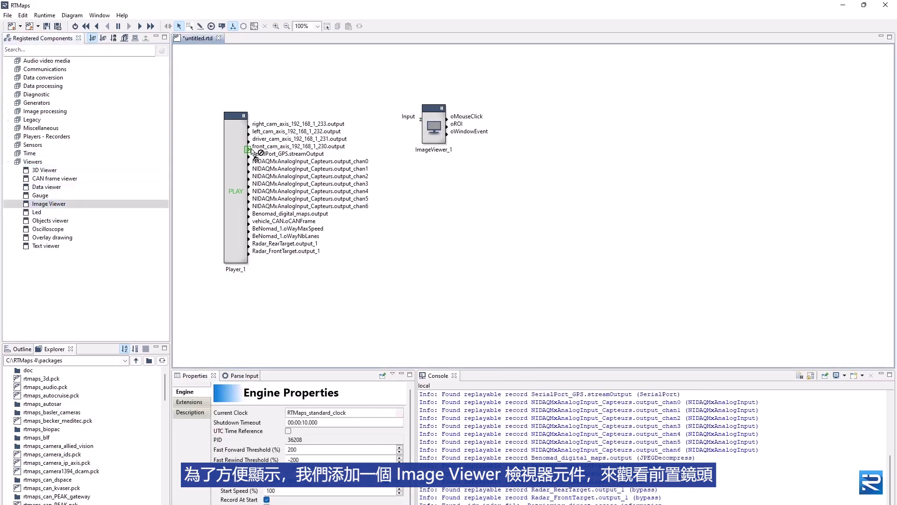
{"action": "left_click_drag", "start_coordinate": [252, 152], "coordinate": [420, 119]}
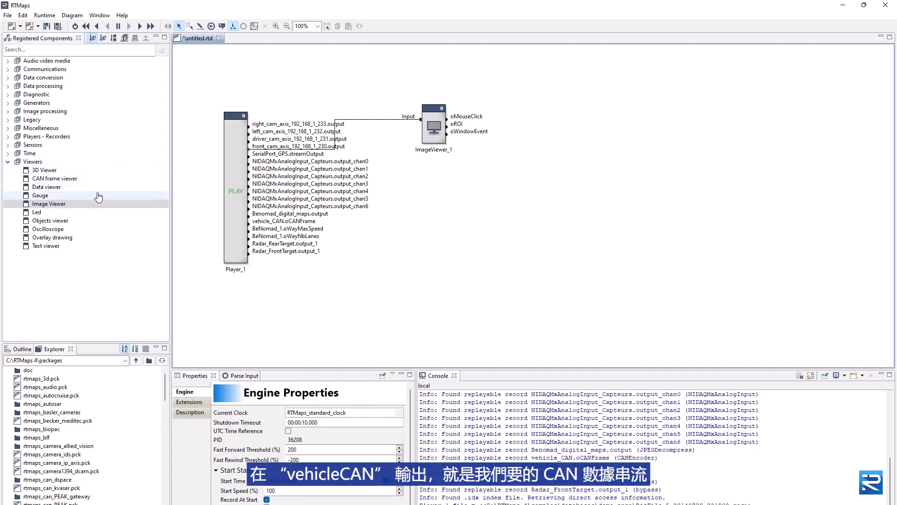
- Add a CAN frame viewer below the image viewer and connect the player's vehicle_CAN.oCANFrame output to its input
{"action": "left_click_drag", "start_coordinate": [51, 178], "coordinate": [434, 241]}
{"action": "left_click_drag", "start_coordinate": [249, 225], "coordinate": [279, 229]}
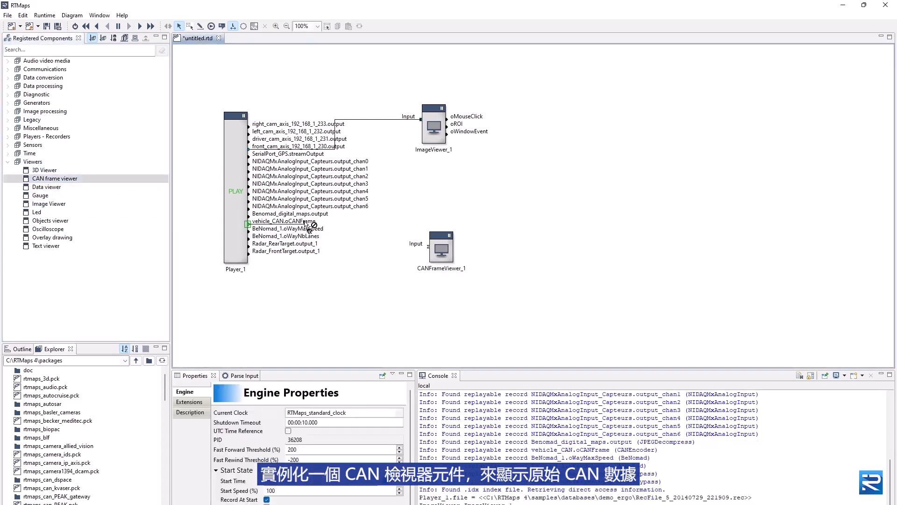
{"action": "left_click_drag", "start_coordinate": [345, 229], "coordinate": [437, 246]}
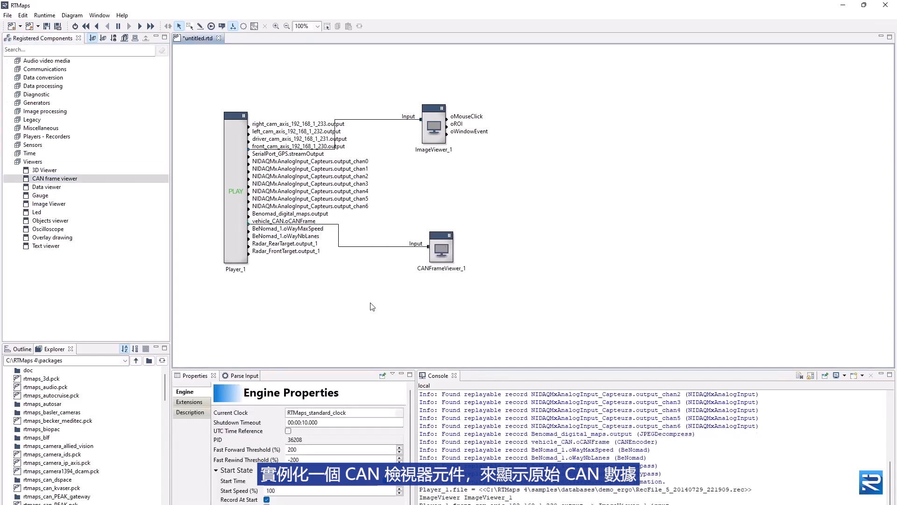
{"action": "left_click", "coordinate": [446, 257]}
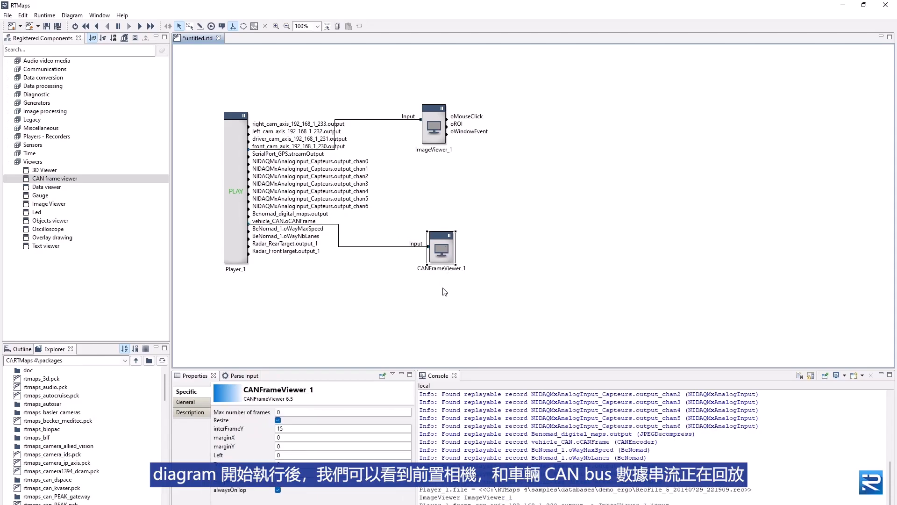
- Run the diagram to watch the camera and CAN playback with the viewer windows uncovered and the CAN one widened, and stop it
{"action": "left_click", "coordinate": [76, 28]}
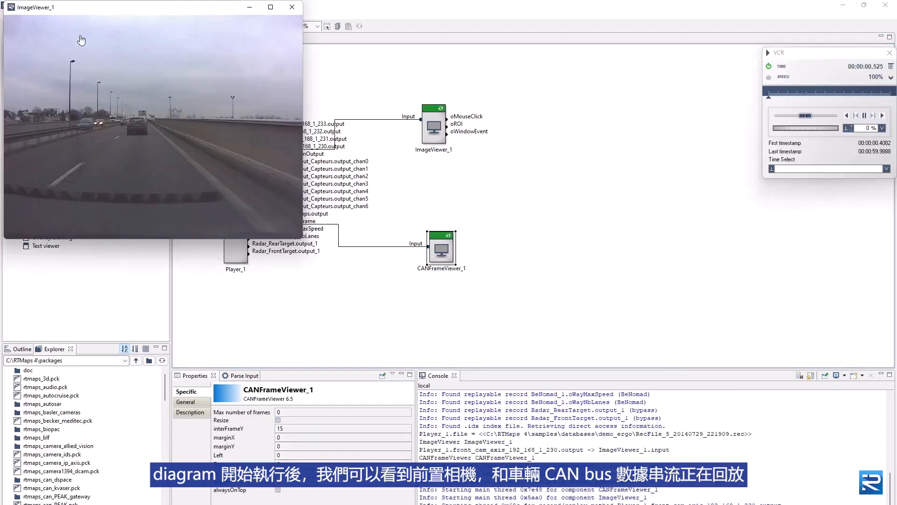
{"action": "left_click_drag", "start_coordinate": [144, 13], "coordinate": [414, 20]}
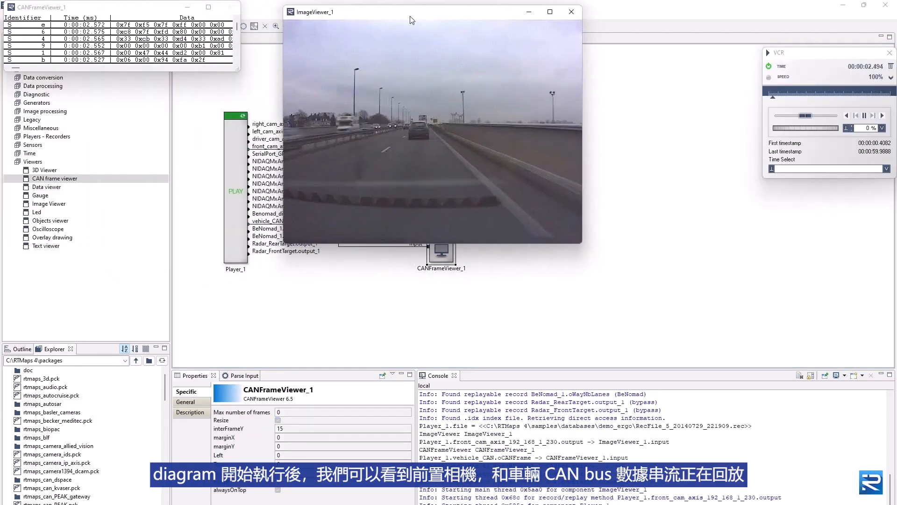
{"action": "left_click_drag", "start_coordinate": [239, 70], "coordinate": [319, 71]}
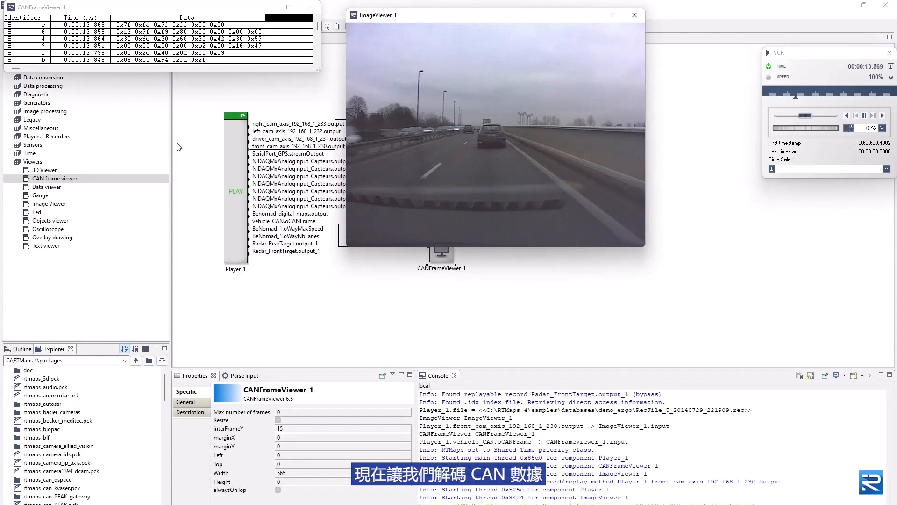
{"action": "left_click", "coordinate": [769, 67]}
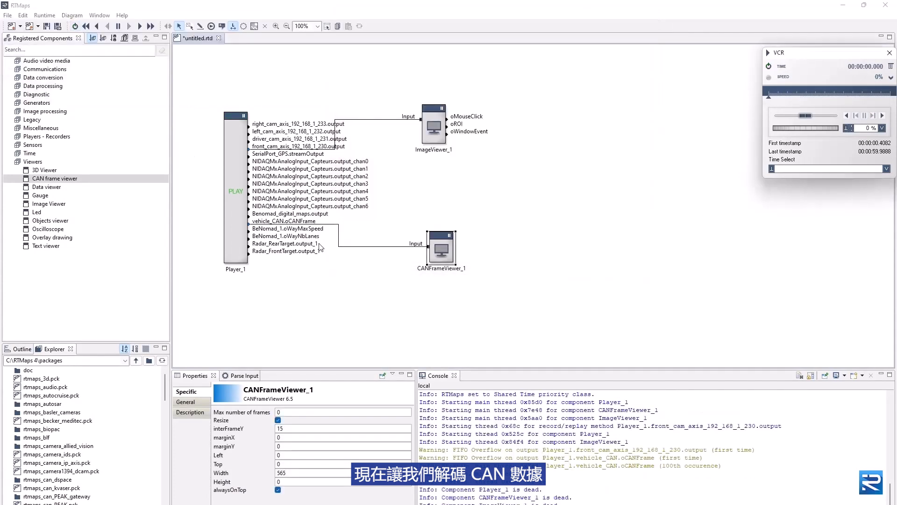
{"action": "left_click", "coordinate": [327, 290]}
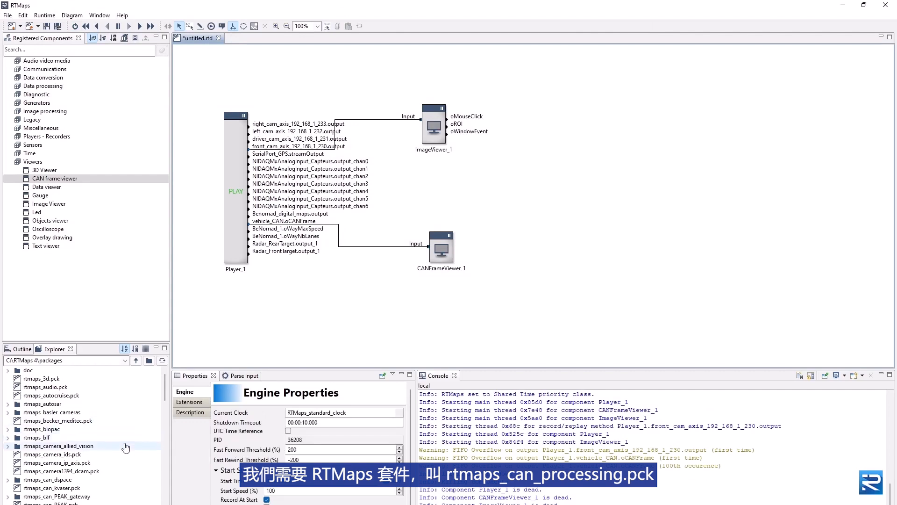
- Register the rtmaps_can_processing.pck package among the available components
{"action": "scroll", "coordinate": [74, 483], "scroll_direction": "down", "scroll_amount": 1}
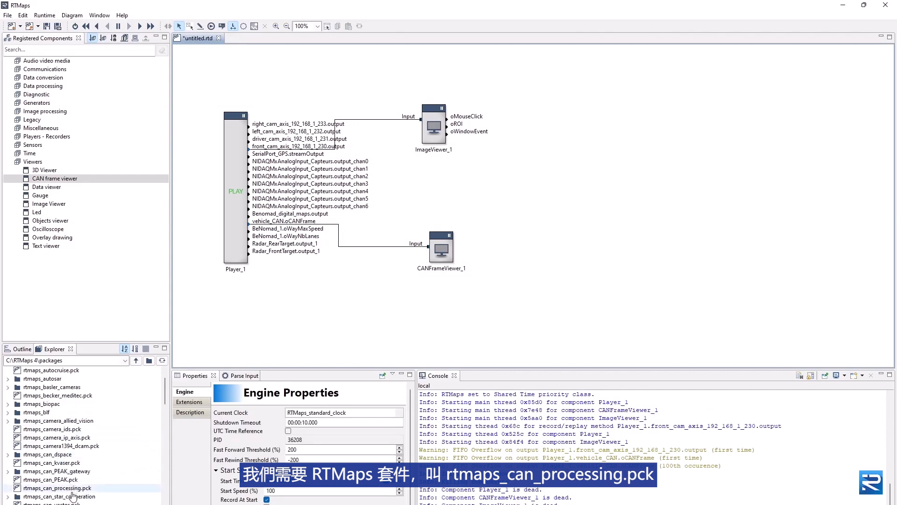
{"action": "left_click", "coordinate": [56, 489]}
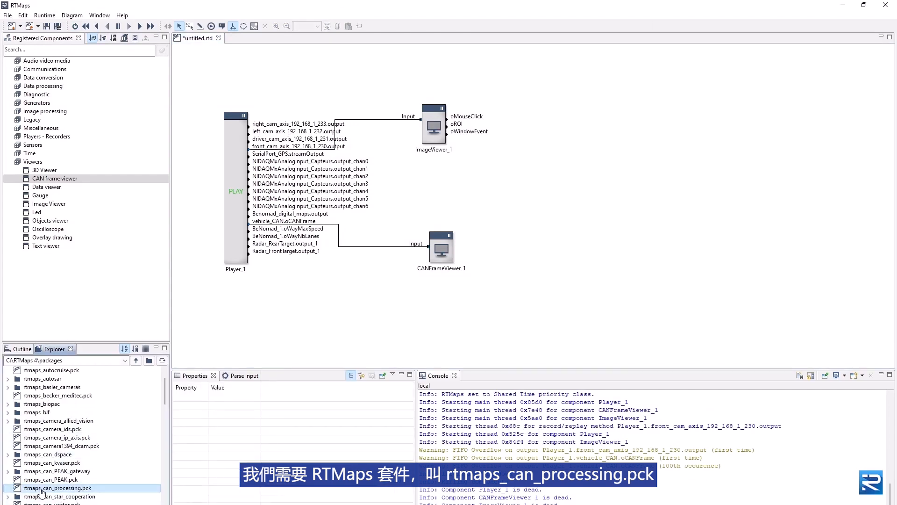
{"action": "left_click_drag", "start_coordinate": [41, 492], "coordinate": [76, 256]}
- Add a CAN decoder below the player and connect the vehicle_CAN.oCANFrame output to its input
{"action": "scroll", "coordinate": [75, 256], "scroll_direction": "down", "scroll_amount": 1}
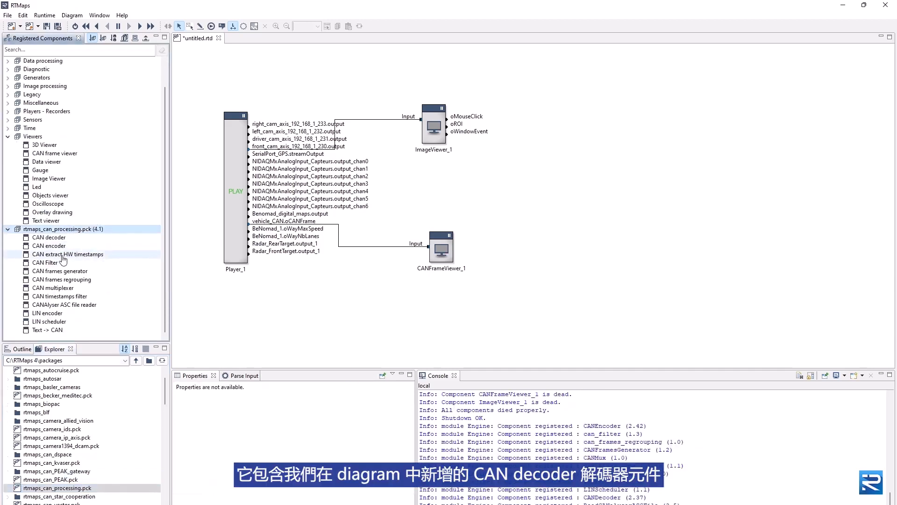
{"action": "left_click", "coordinate": [34, 237]}
{"action": "left_click_drag", "start_coordinate": [34, 240], "coordinate": [350, 283]}
{"action": "left_click", "coordinate": [350, 311]}
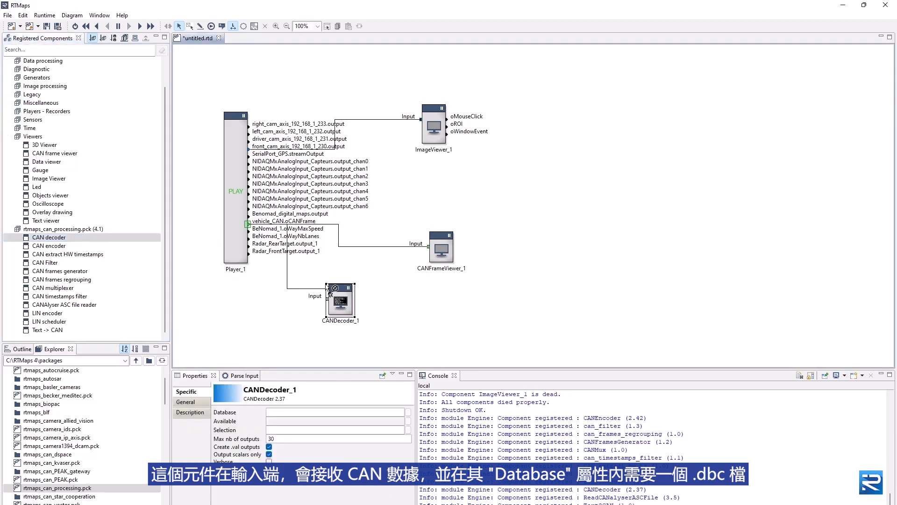
{"action": "left_click_drag", "start_coordinate": [329, 292], "coordinate": [328, 298]}
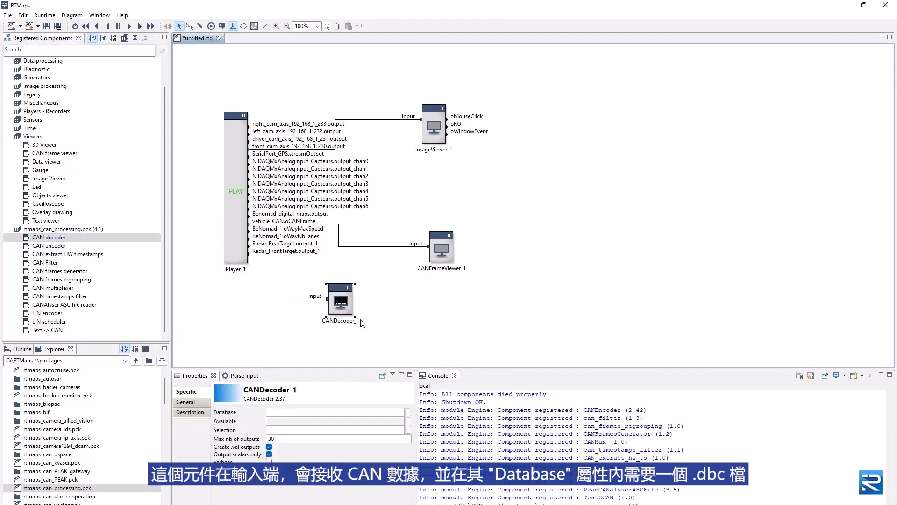
- Load demo_car.dbc from the samples databases folder as the CAN decoder's database
{"action": "left_click", "coordinate": [408, 412]}
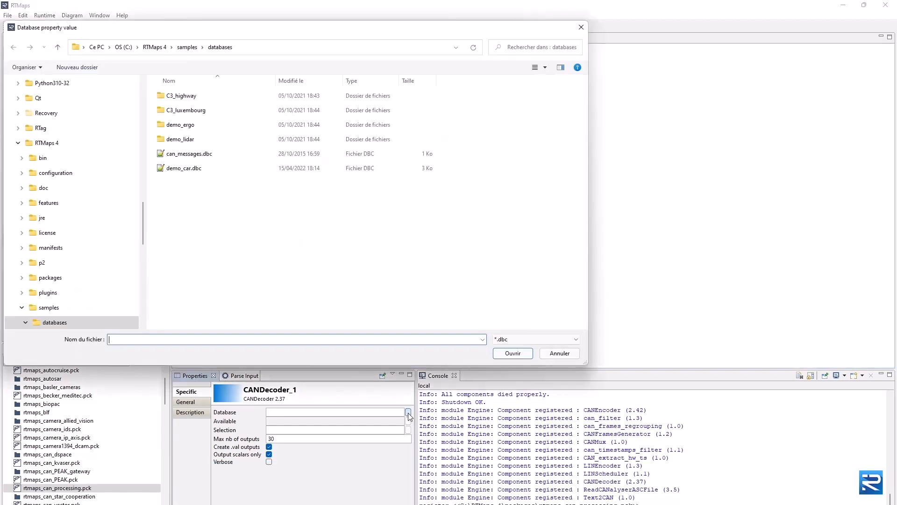
{"action": "left_click", "coordinate": [182, 169]}
{"action": "left_click", "coordinate": [512, 354]}
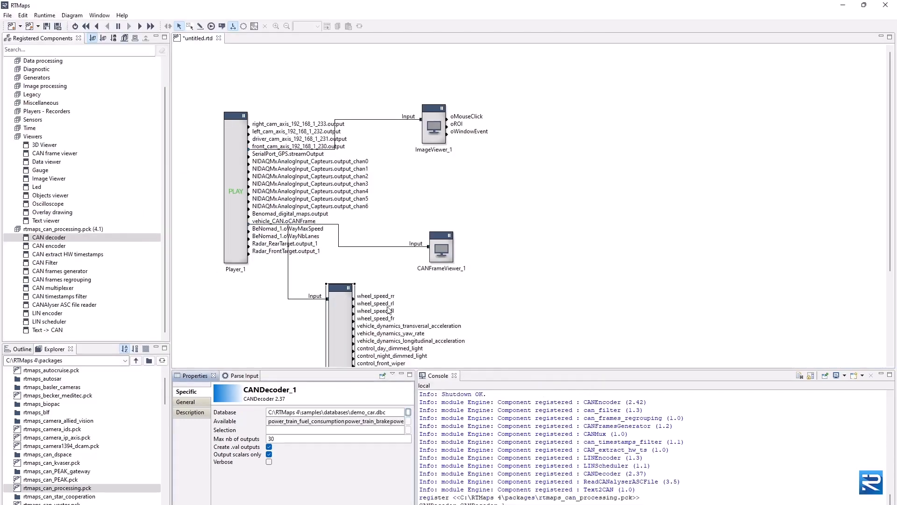
- Filter the CAN decoder's outputs by setting its Selection property to vehicle|control
{"action": "scroll", "coordinate": [353, 201], "scroll_direction": "down", "scroll_amount": 3}
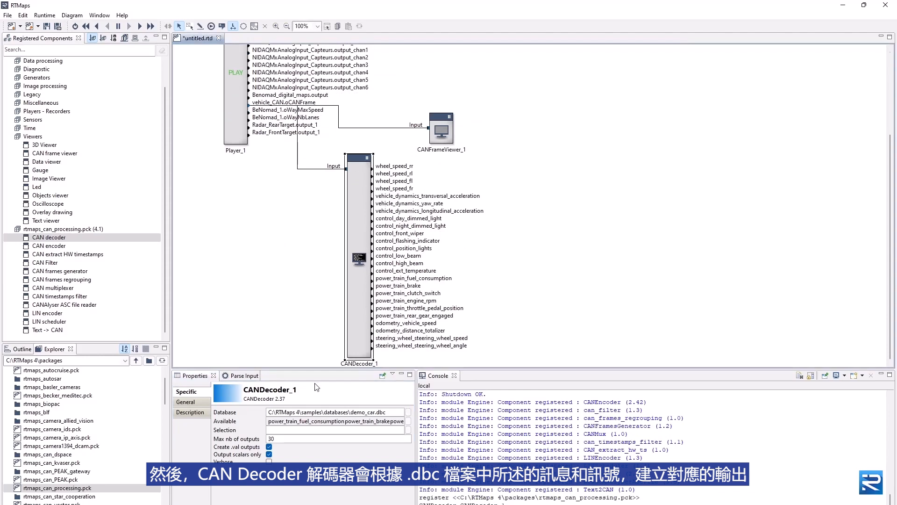
{"action": "left_click", "coordinate": [283, 430]}
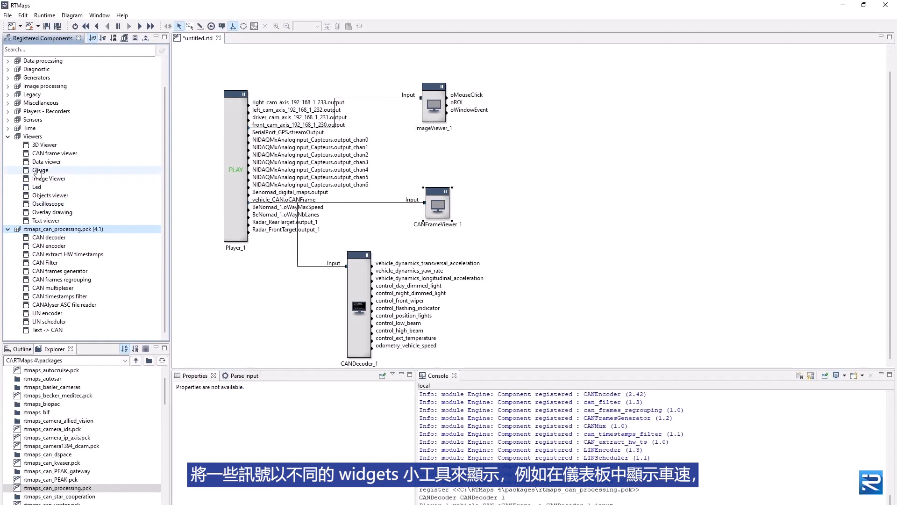
- Add a Gauge beside the CAN decoder and connect the odometry_vehicle_speed output to it, aligned with that output
{"action": "left_click_drag", "start_coordinate": [36, 173], "coordinate": [514, 338]}
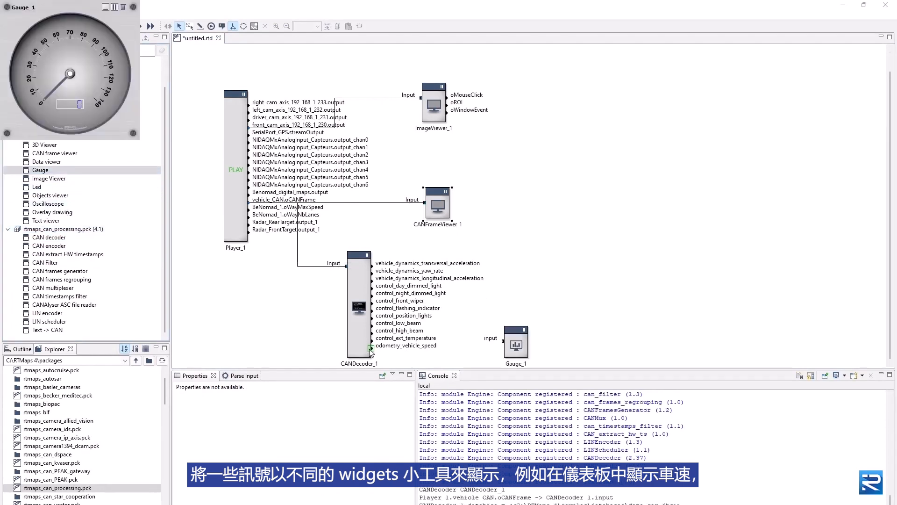
{"action": "mouse_move", "coordinate": [372, 348]}
{"action": "left_mouse_down"}
{"action": "mouse_move", "coordinate": [504, 341]}
{"action": "mouse_move", "coordinate": [536, 350]}
{"action": "left_mouse_up"}
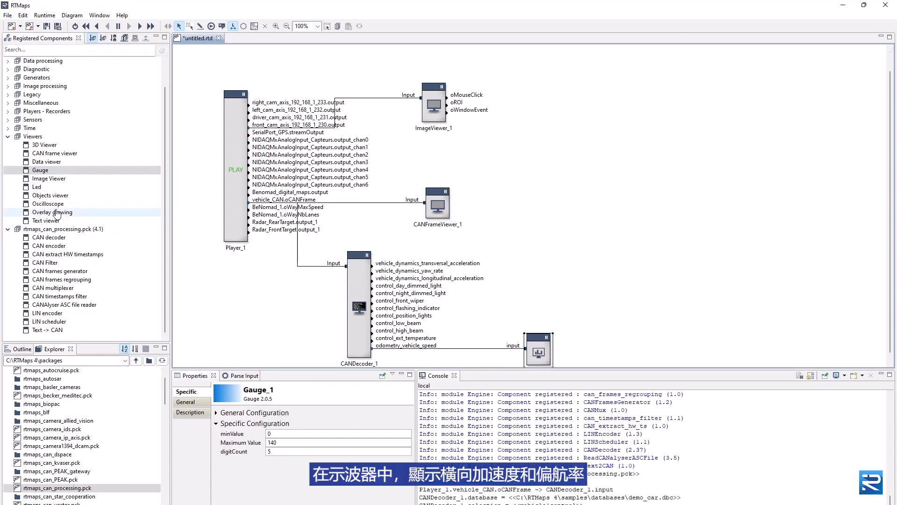
- Add an Oscilloscope and connect vehicle_dynamics_transversal_acceleration to inputA and vehicle_dynamics_yaw_rate to inputB, aligned with the decoder's outputs
{"action": "left_click_drag", "start_coordinate": [48, 203], "coordinate": [562, 266]}
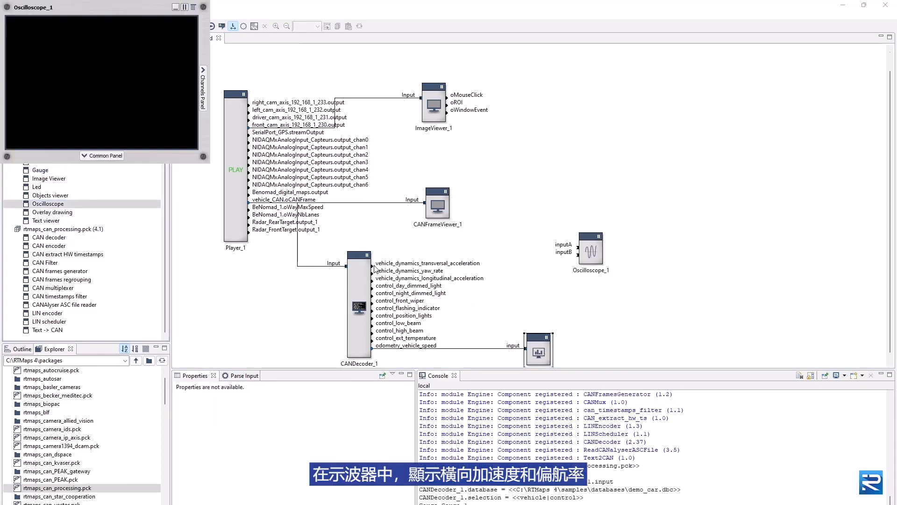
{"action": "left_click_drag", "start_coordinate": [372, 267], "coordinate": [526, 264]}
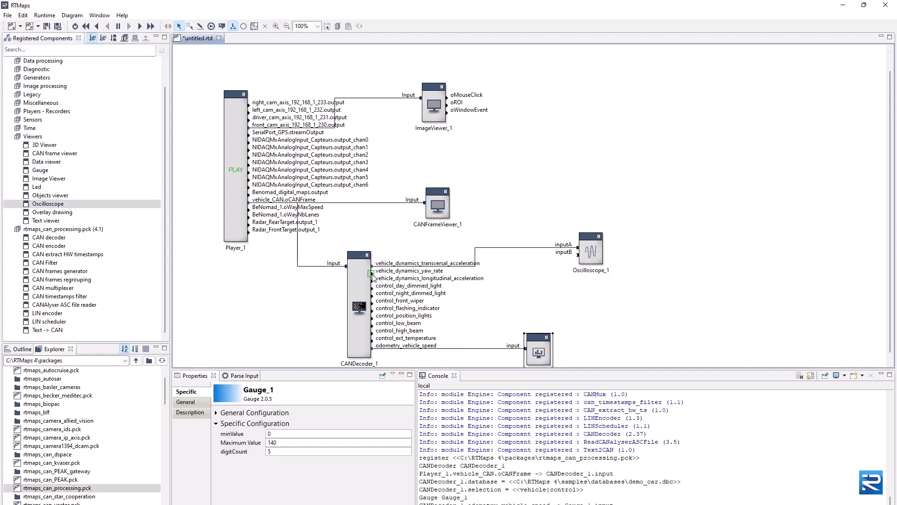
{"action": "left_click_drag", "start_coordinate": [373, 274], "coordinate": [601, 280]}
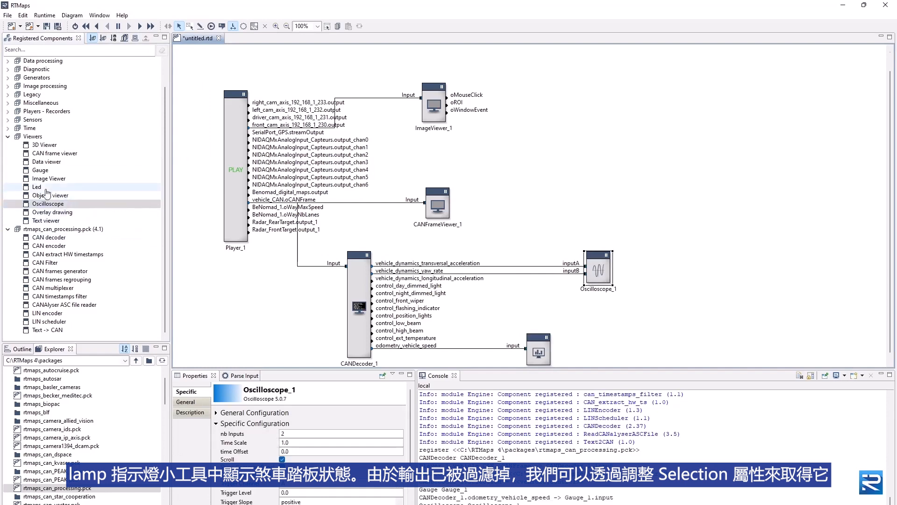
- Add a Led viewer to the diagram below the oscilloscope
{"action": "left_click_drag", "start_coordinate": [46, 190], "coordinate": [336, 252]}
{"action": "left_click_drag", "start_coordinate": [568, 305], "coordinate": [585, 303]}
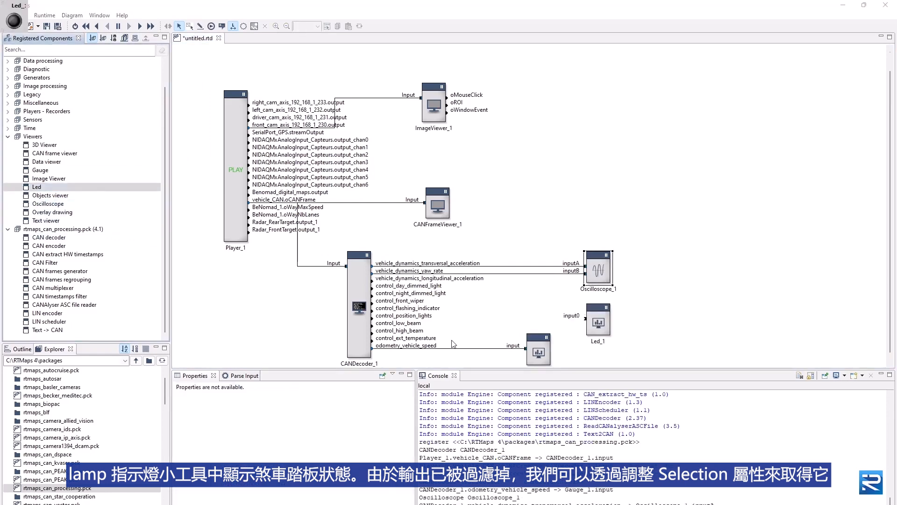
- Set the CAN decoder's Selection property to vehicle|control|brake and connect its power_train_brake output to the Led's input0
{"action": "left_click", "coordinate": [358, 309]}
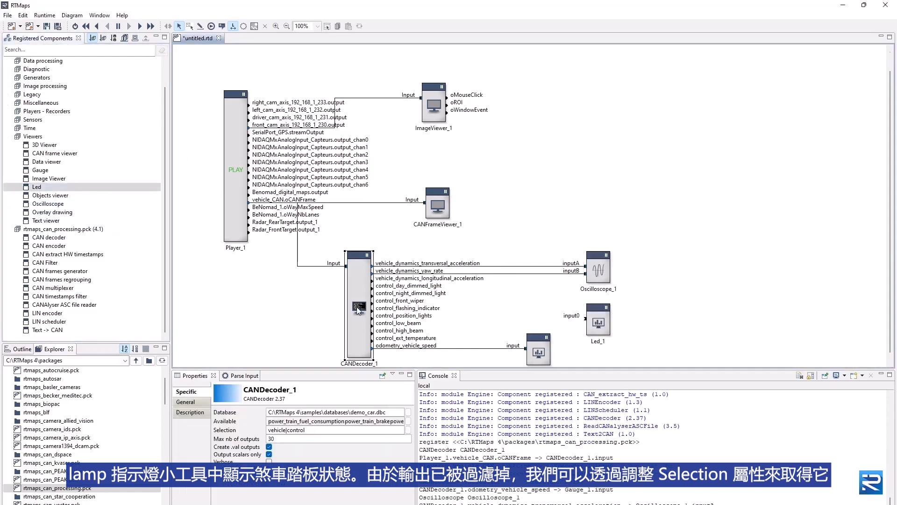
{"action": "left_click", "coordinate": [315, 429]}
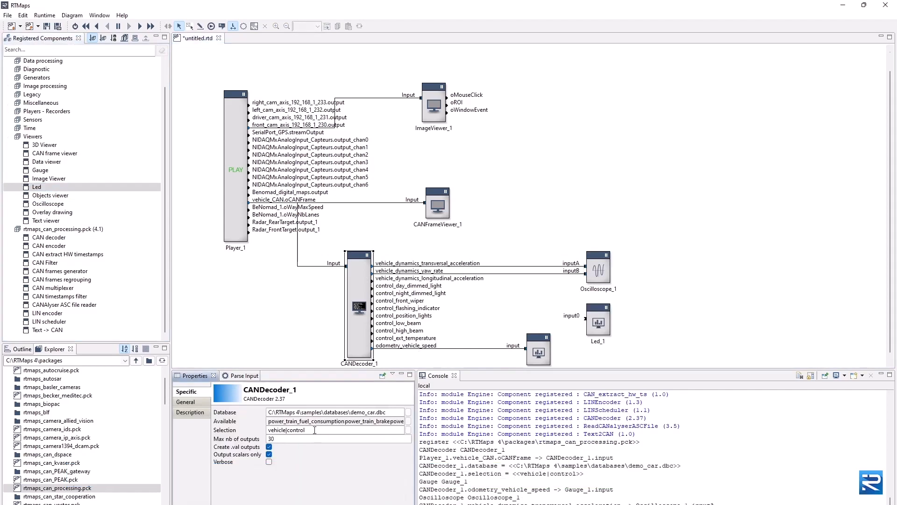
{"action": "key", "text": "Return"}
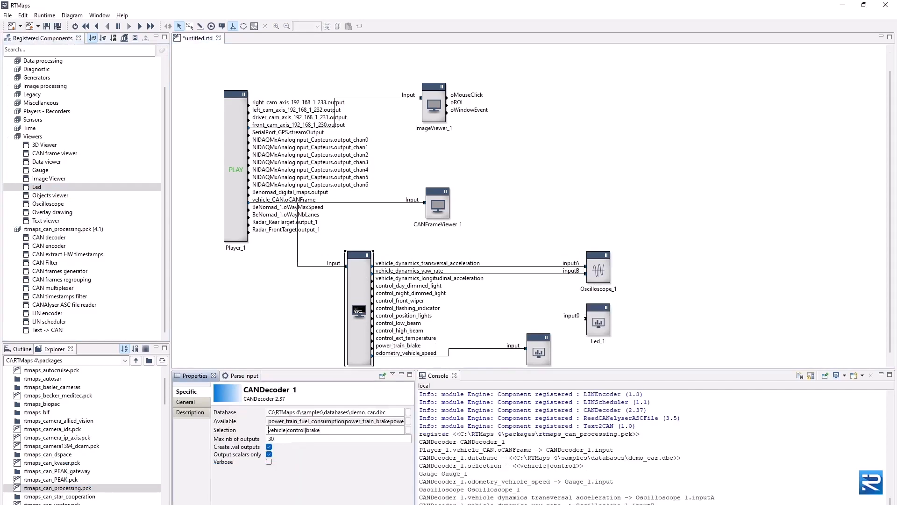
{"action": "left_click_drag", "start_coordinate": [374, 353], "coordinate": [586, 318]}
{"action": "left_click", "coordinate": [640, 292]}
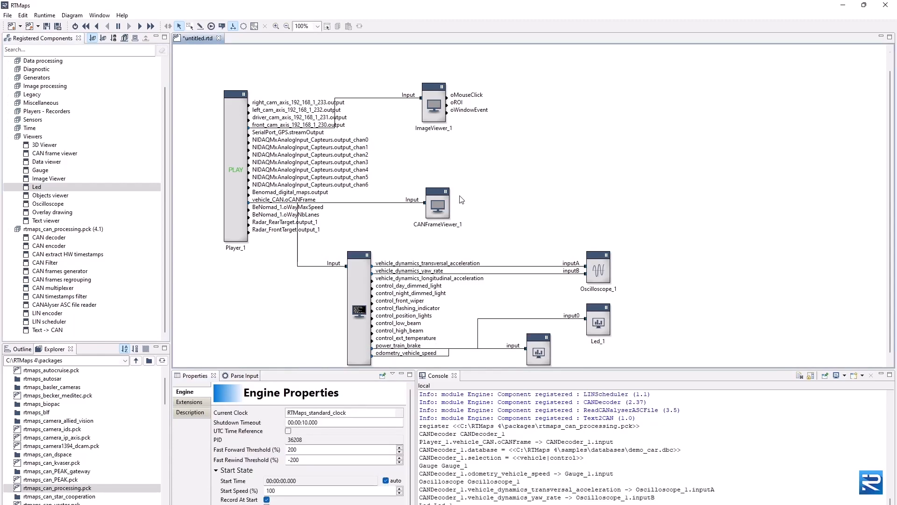
- Run the diagram and arrange the viewer windows, with the oscilloscope below the gauge, the Led beside it and the CAN frame viewer above
{"action": "left_click", "coordinate": [74, 26]}
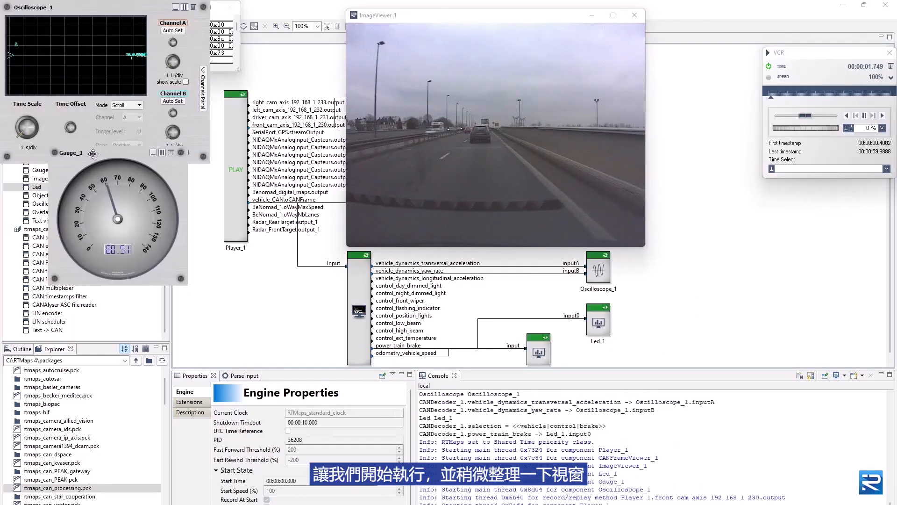
{"action": "left_click_drag", "start_coordinate": [83, 15], "coordinate": [131, 310]}
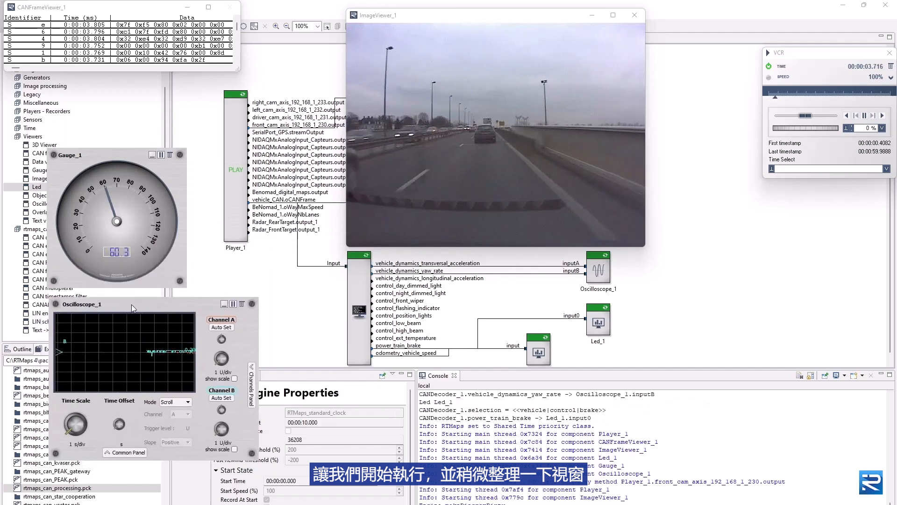
{"action": "left_click_drag", "start_coordinate": [125, 7], "coordinate": [163, 58]}
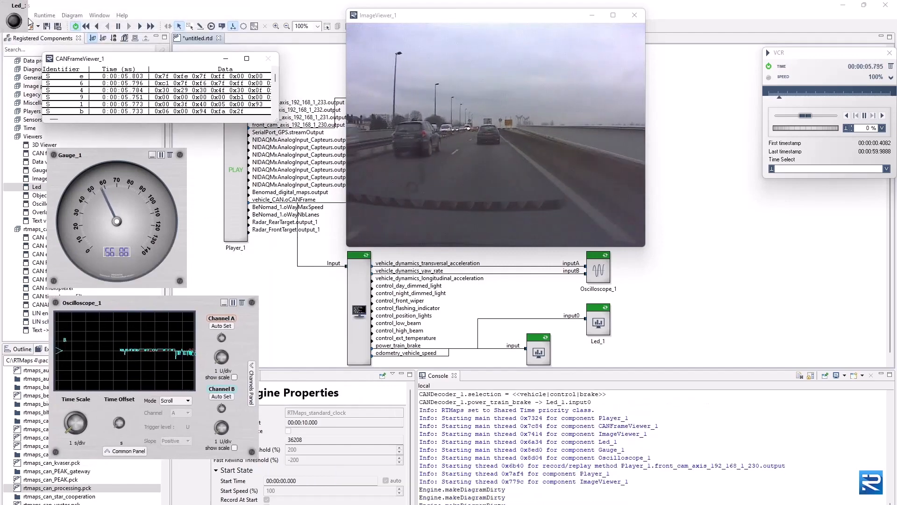
{"action": "left_click_drag", "start_coordinate": [56, 3], "coordinate": [242, 152]}
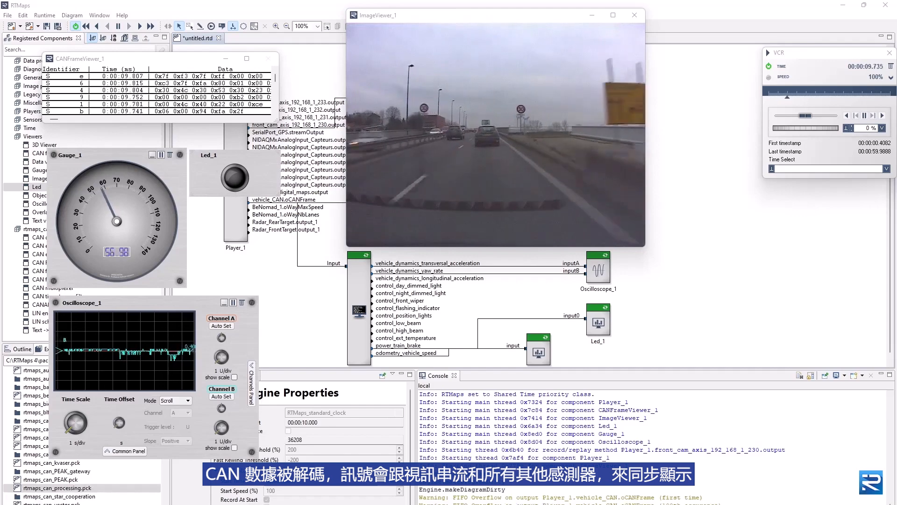
- Enlarge the oscilloscope window and set Channel A's vertical scale to 100 mU/div
{"action": "left_click_drag", "start_coordinate": [257, 457], "coordinate": [405, 504]}
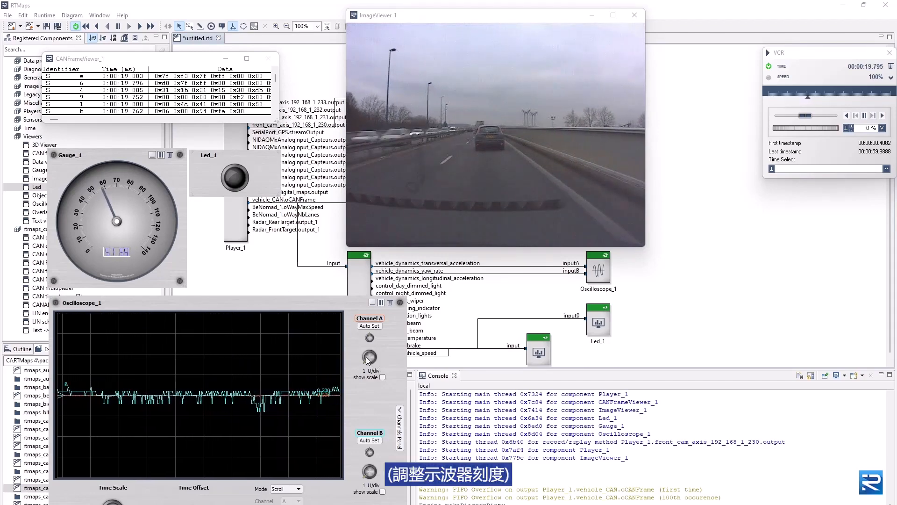
{"action": "mouse_move", "coordinate": [366, 357]}
{"action": "left_mouse_down"}
{"action": "mouse_move", "coordinate": [327, 352]}
{"action": "mouse_move", "coordinate": [406, 360]}
{"action": "left_mouse_up"}
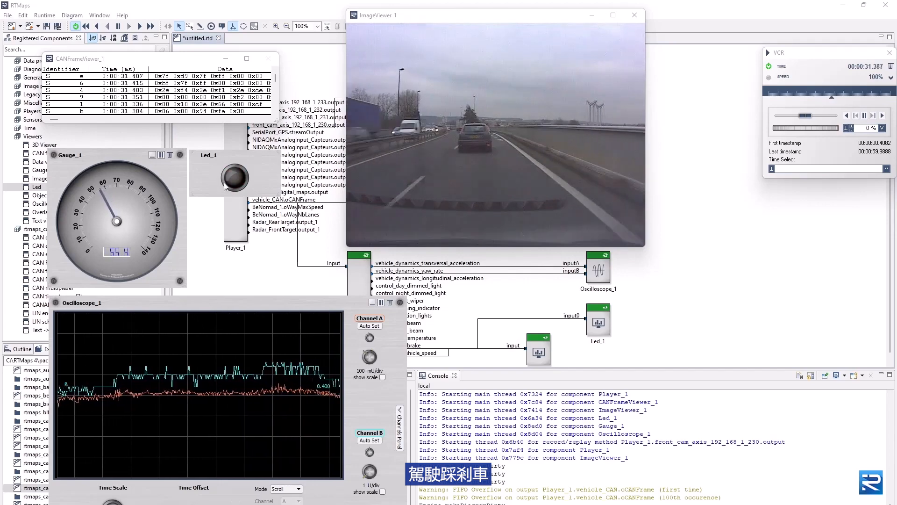
- Rename the Led widget's title to "Brake status" and the gauge widget's title to "Speed"
{"action": "double_click", "coordinate": [211, 155]}
{"action": "type", "text": "Brak"}
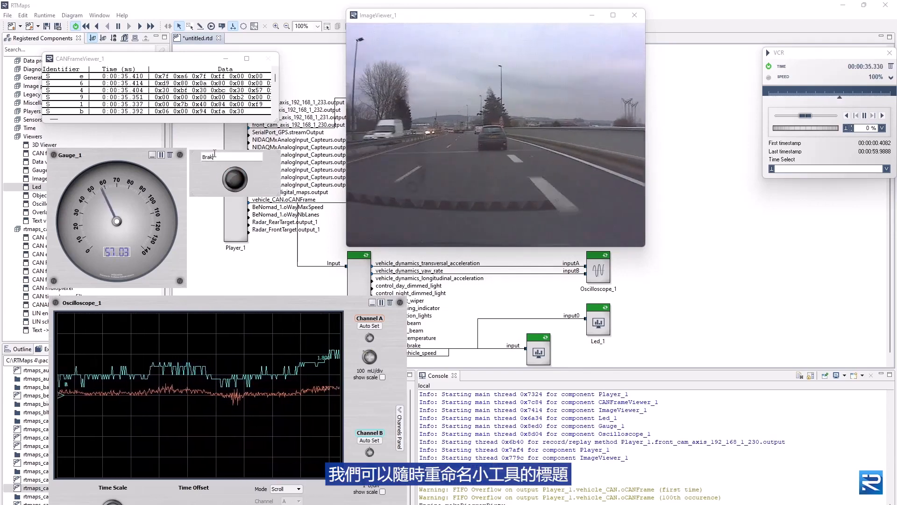
{"action": "type", "text": "e status"}
{"action": "key", "text": "Return"}
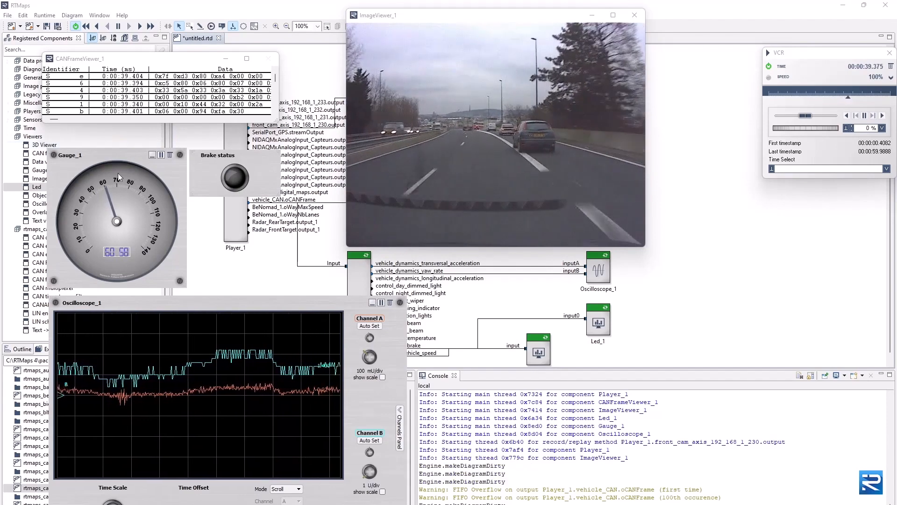
{"action": "double_click", "coordinate": [80, 158]}
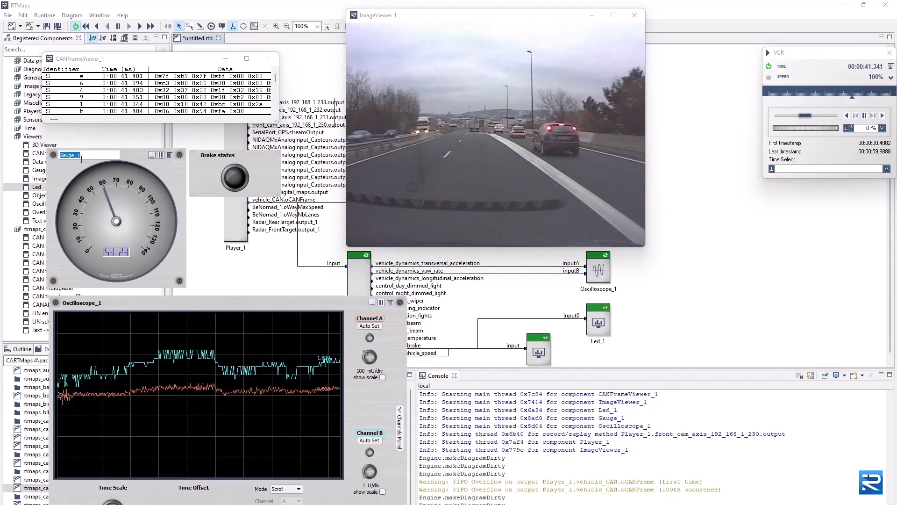
{"action": "type", "text": "Speed"}
{"action": "key", "text": "Return"}
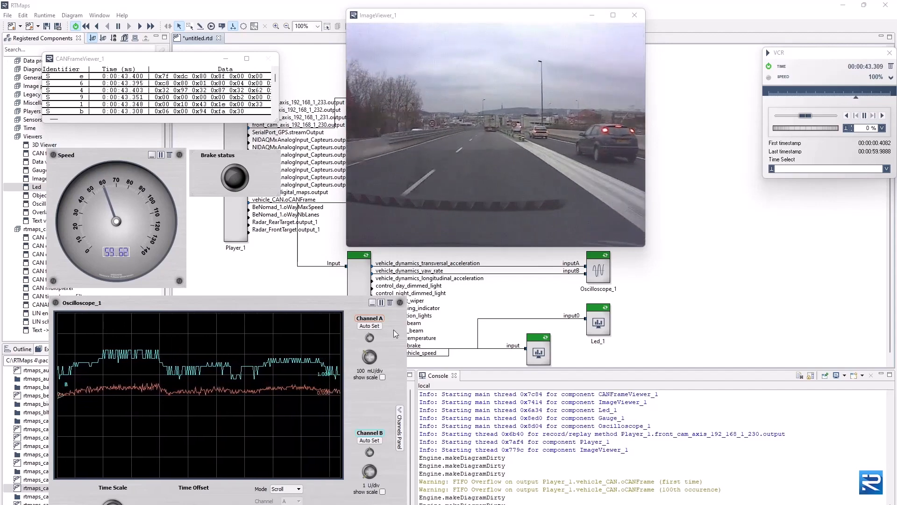
- Stop the diagram's execution and delete the Player and ImageViewer components
{"action": "left_click", "coordinate": [769, 68]}
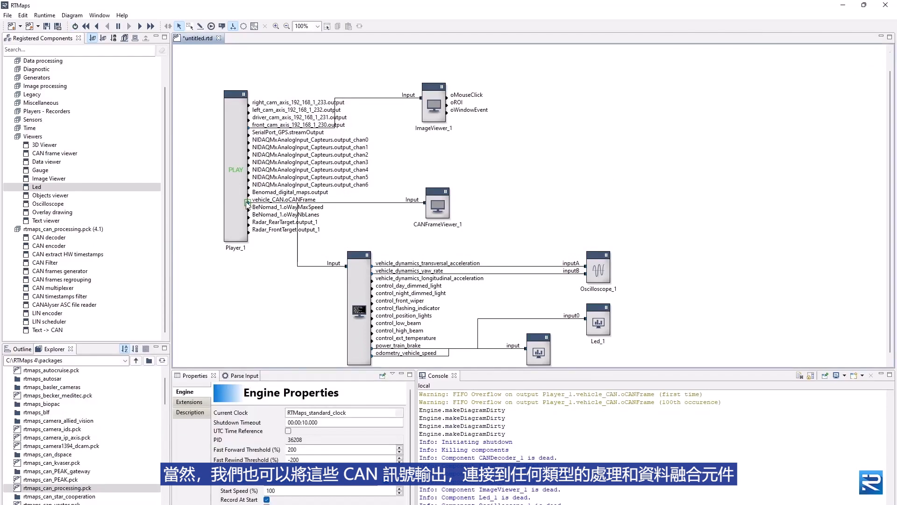
{"action": "scroll", "coordinate": [426, 306], "scroll_direction": "down", "scroll_amount": 1}
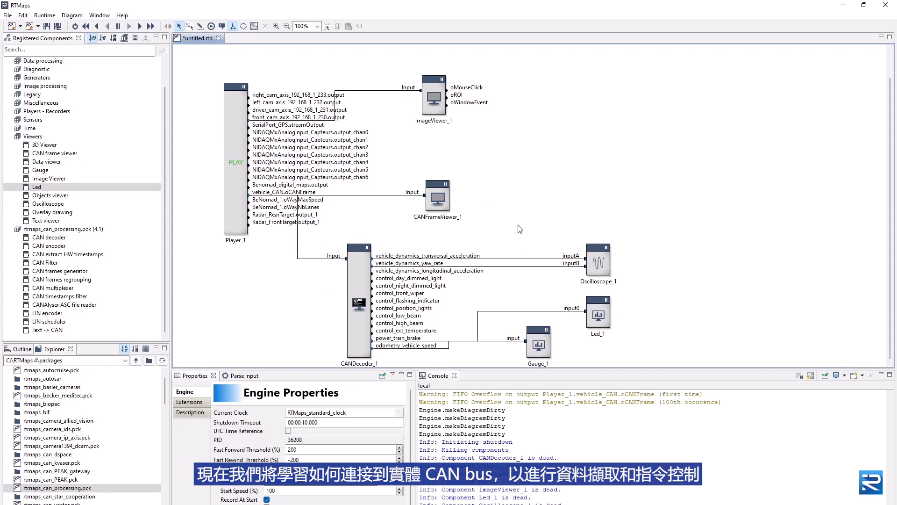
{"action": "left_click", "coordinate": [228, 199]}
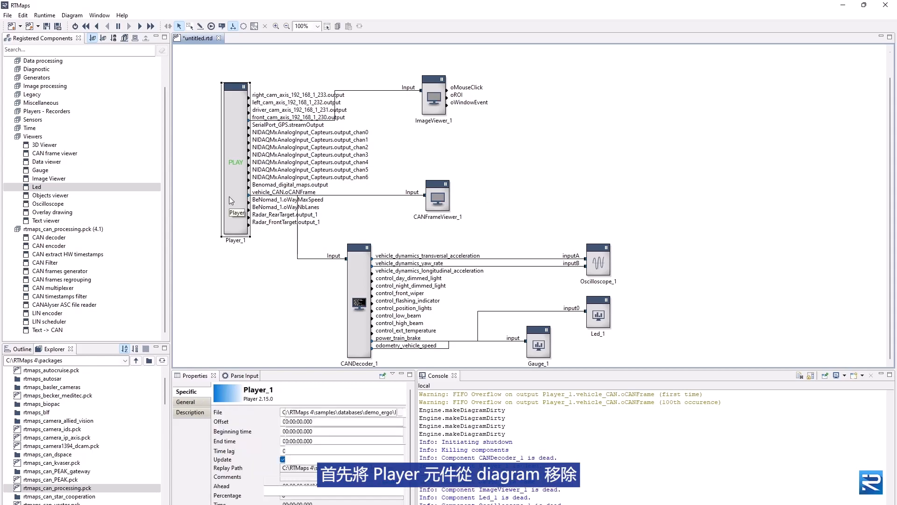
{"action": "key", "text": "Delete"}
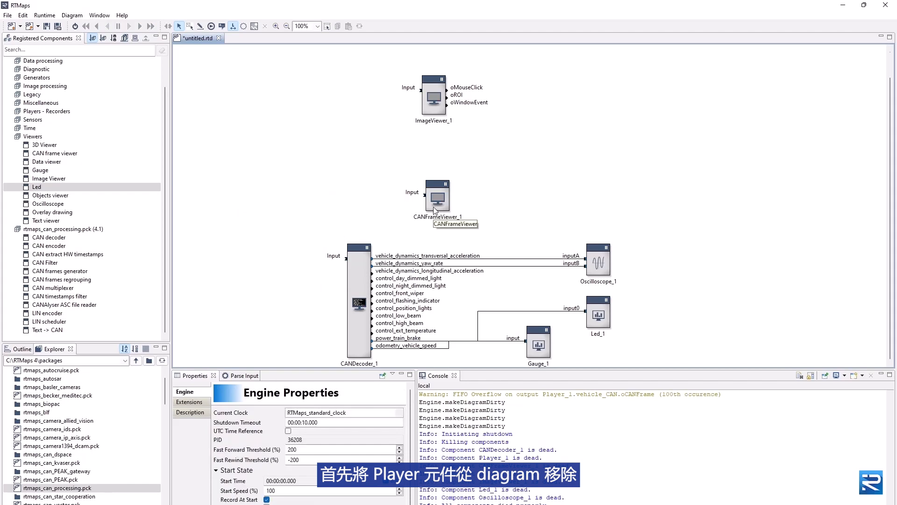
{"action": "left_click", "coordinate": [442, 105]}
{"action": "key", "text": "Delete"}
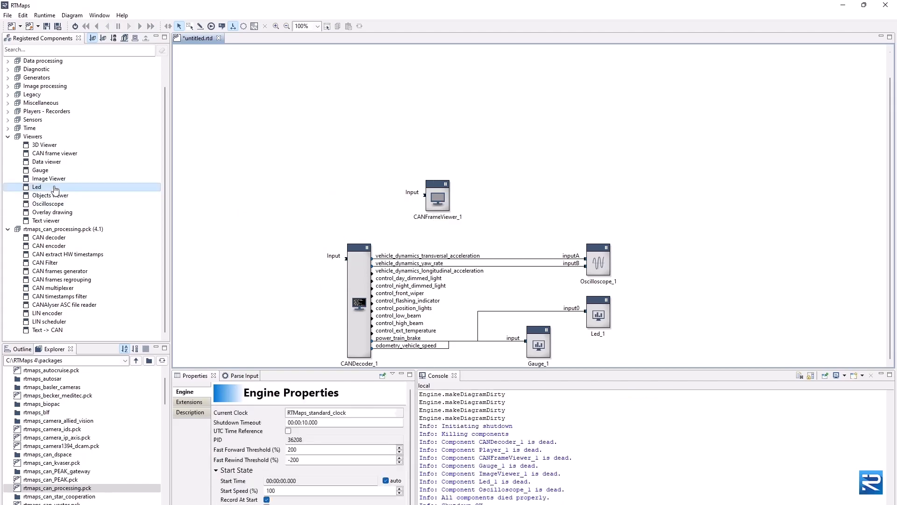
- Look through the available CAN interface packages, including the PEAK, PEAK gateway, dSPACE and STAR Cooperation entries
{"action": "left_click", "coordinate": [94, 229]}
{"action": "scroll", "coordinate": [93, 445], "scroll_direction": "down", "scroll_amount": 3}
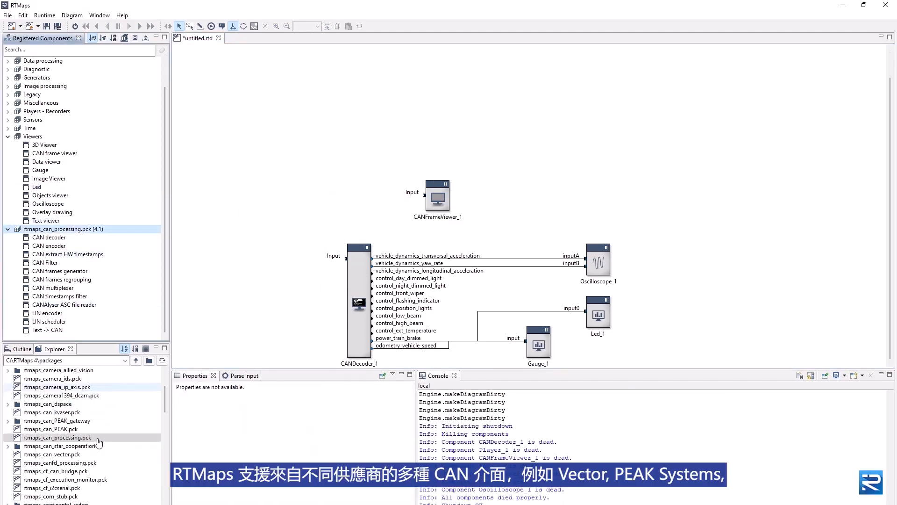
{"action": "left_click", "coordinate": [67, 404]}
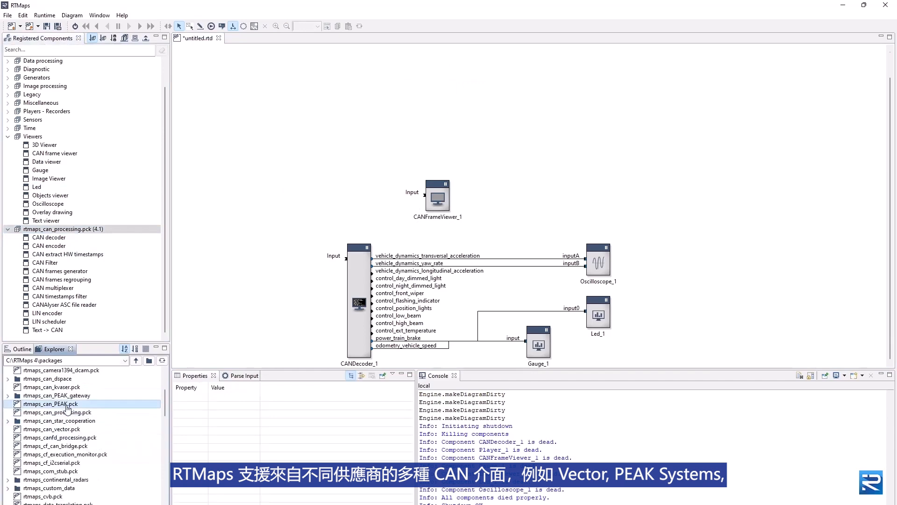
{"action": "left_click", "coordinate": [69, 396]}
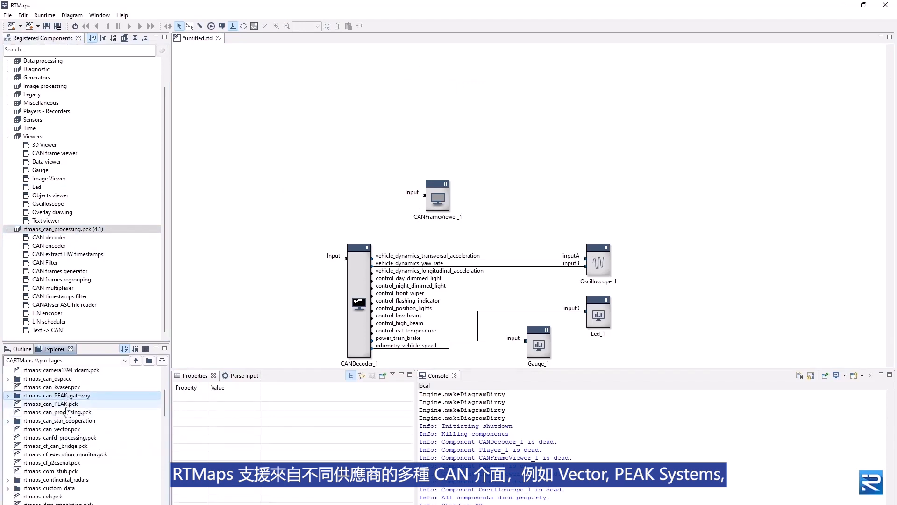
{"action": "left_click", "coordinate": [58, 379]}
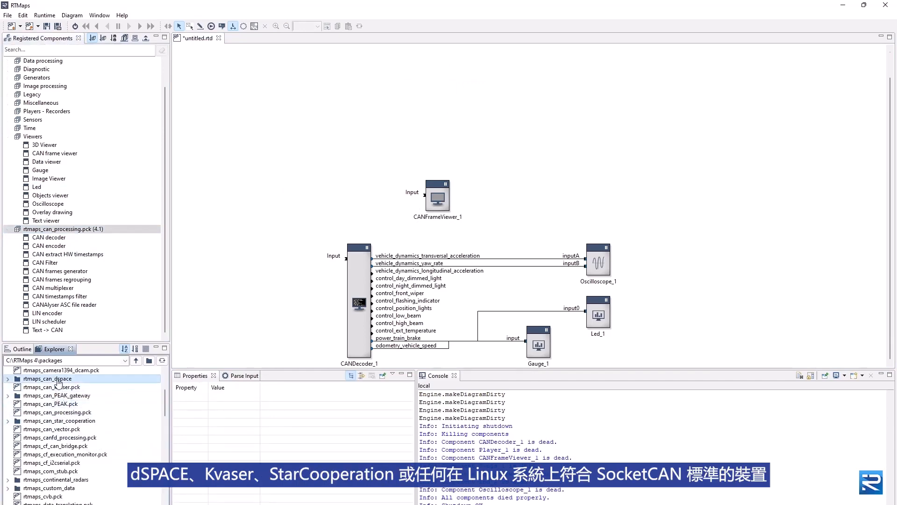
{"action": "left_click", "coordinate": [65, 404]}
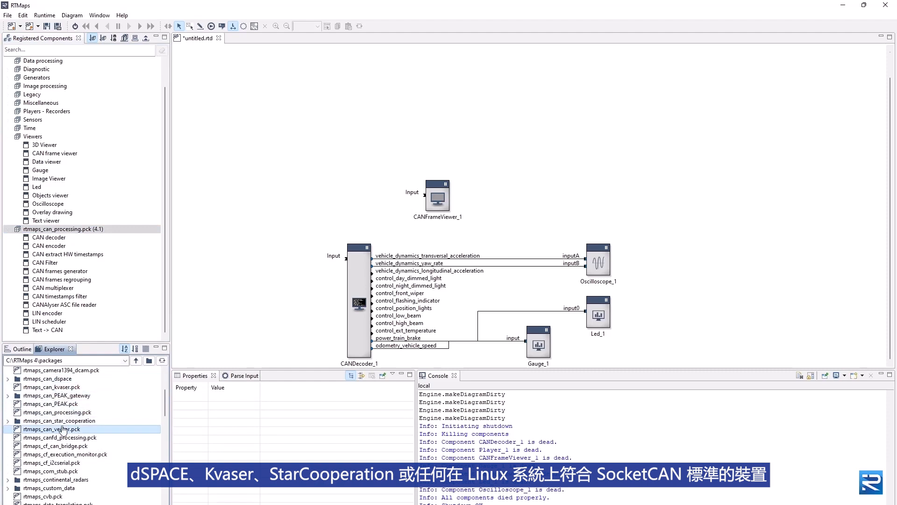
{"action": "left_click", "coordinate": [64, 421]}
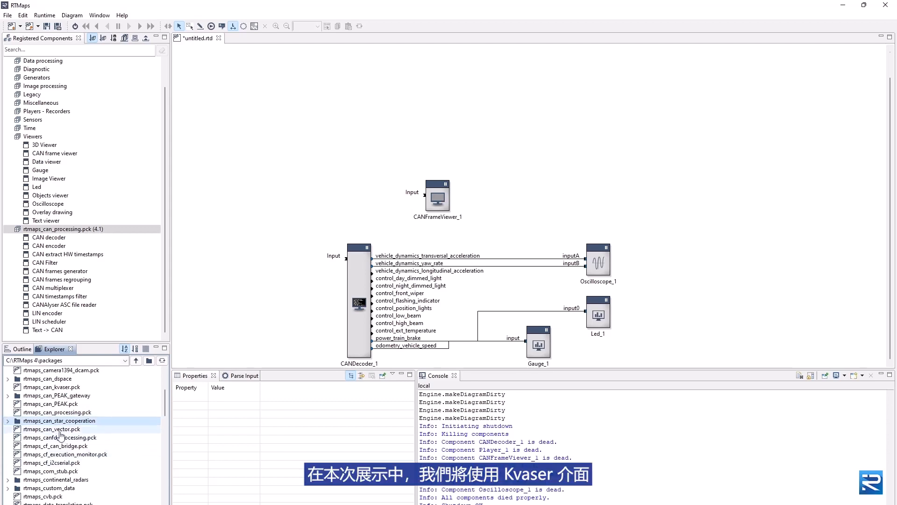
- Register the rtmaps_can_kvaser.pck package and add its Kvaser CAN component to the diagram, beside the CAN frame viewer
{"action": "left_click_drag", "start_coordinate": [66, 388], "coordinate": [120, 310]}
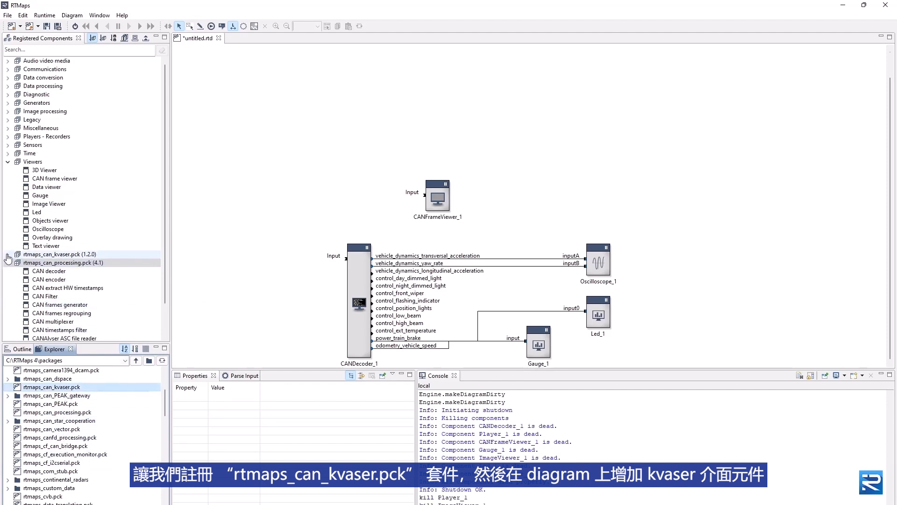
{"action": "left_click", "coordinate": [47, 263]}
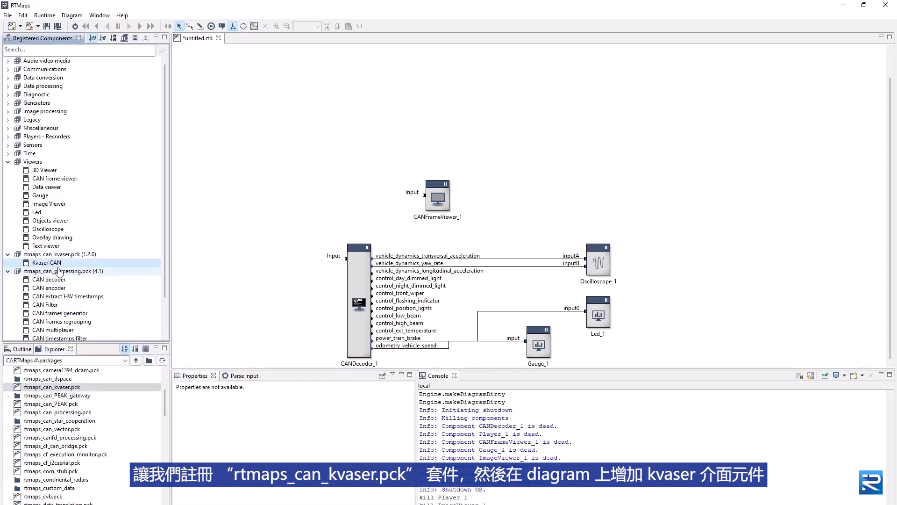
{"action": "left_click_drag", "start_coordinate": [56, 265], "coordinate": [259, 209]}
{"action": "left_click", "coordinate": [262, 190]}
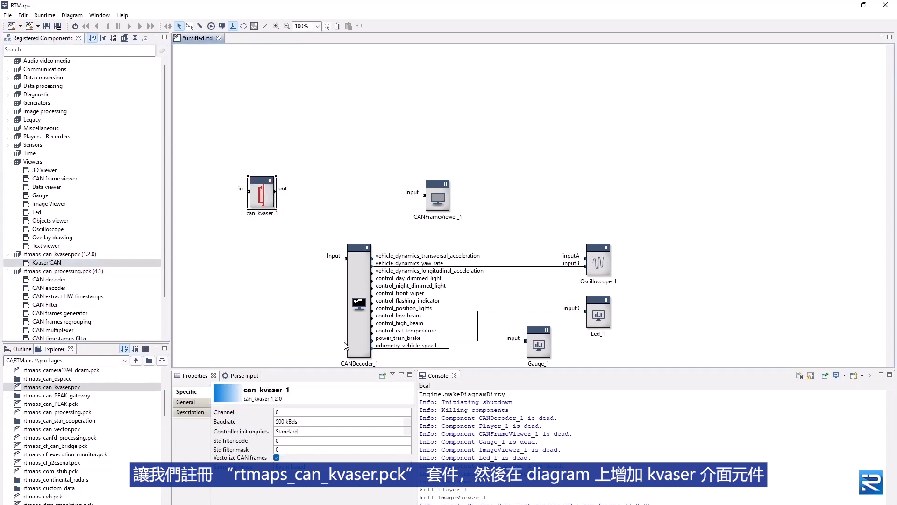
- Configure the Kvaser CAN component with a baudrate of 500 kBds and Controller init requires set to Extended
{"action": "left_click", "coordinate": [250, 409]}
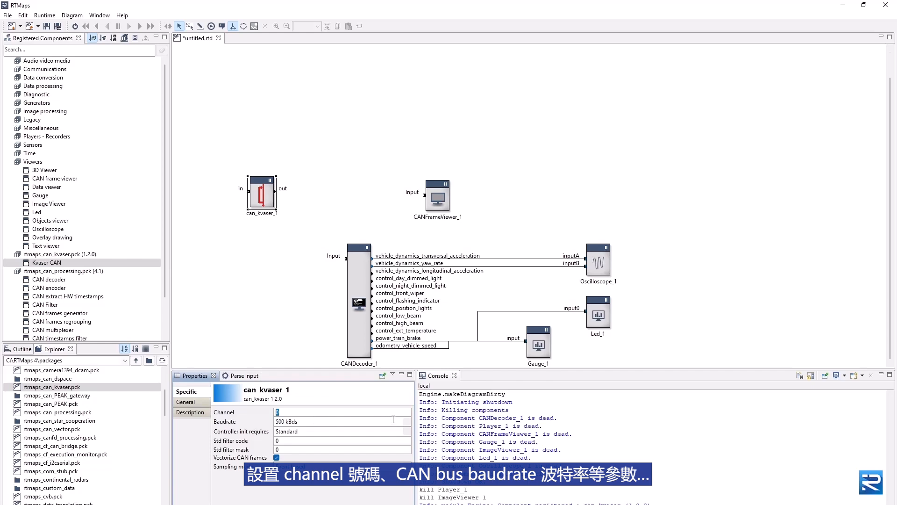
{"action": "left_click", "coordinate": [407, 422]}
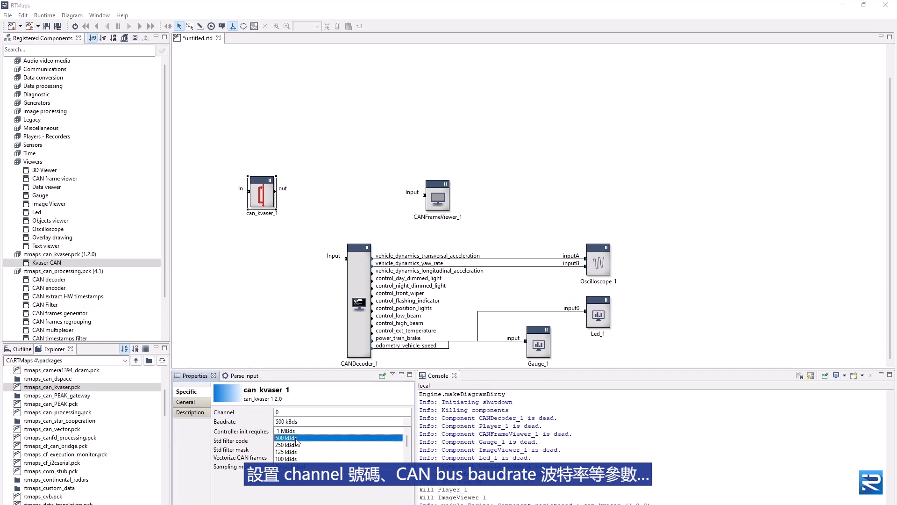
{"action": "left_click", "coordinate": [295, 438]}
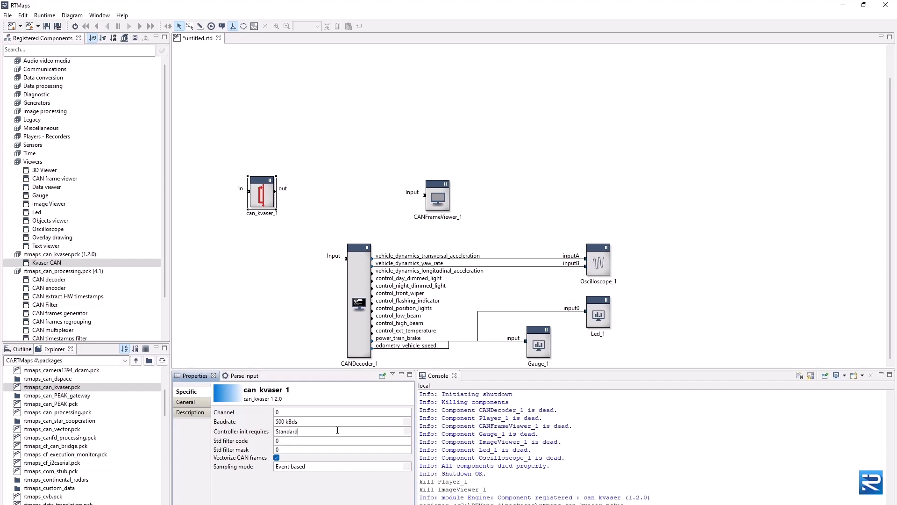
{"action": "left_click", "coordinate": [406, 432]}
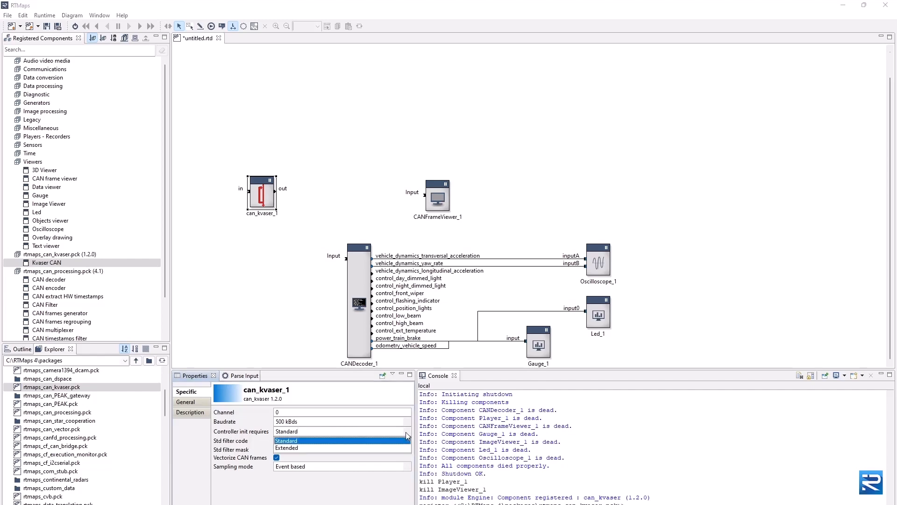
{"action": "left_click", "coordinate": [282, 449]}
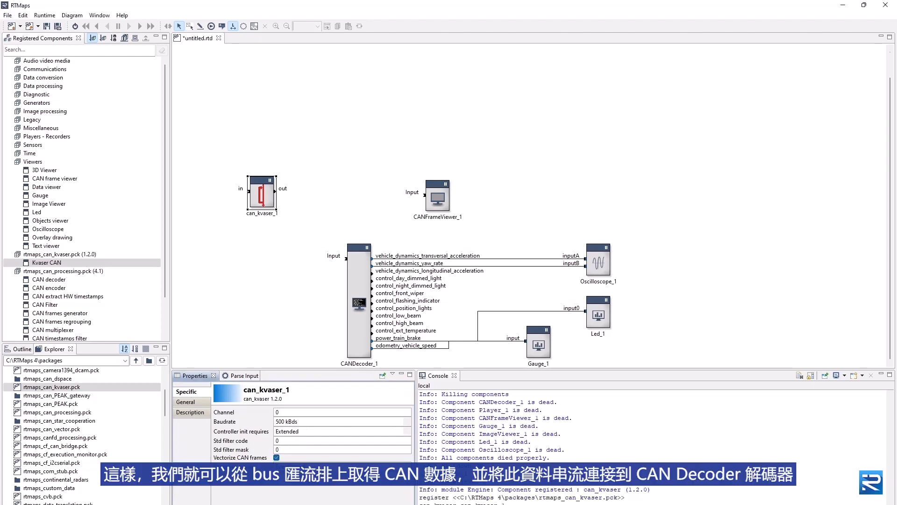
- Connect the Kvaser component's out port to the inputs of the CAN decoder and the CAN frame viewer
{"action": "left_click_drag", "start_coordinate": [261, 204], "coordinate": [346, 258]}
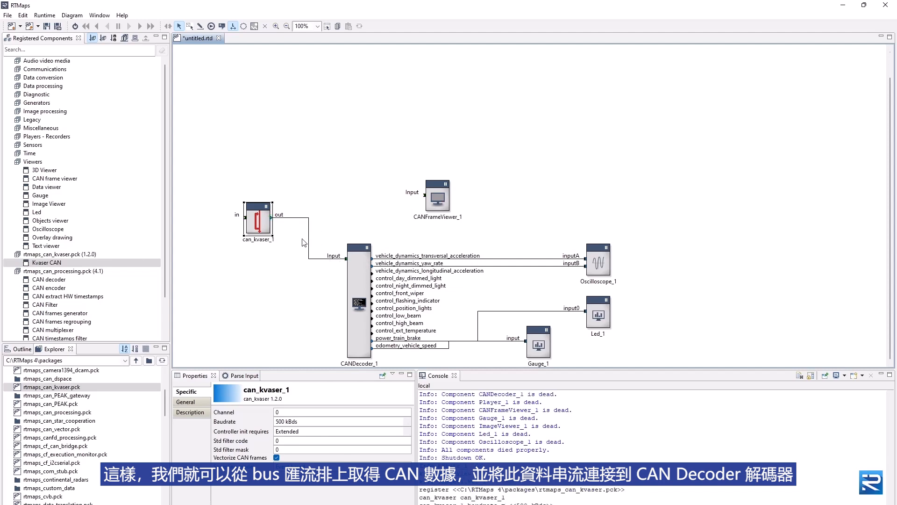
{"action": "left_click_drag", "start_coordinate": [270, 218], "coordinate": [424, 195]}
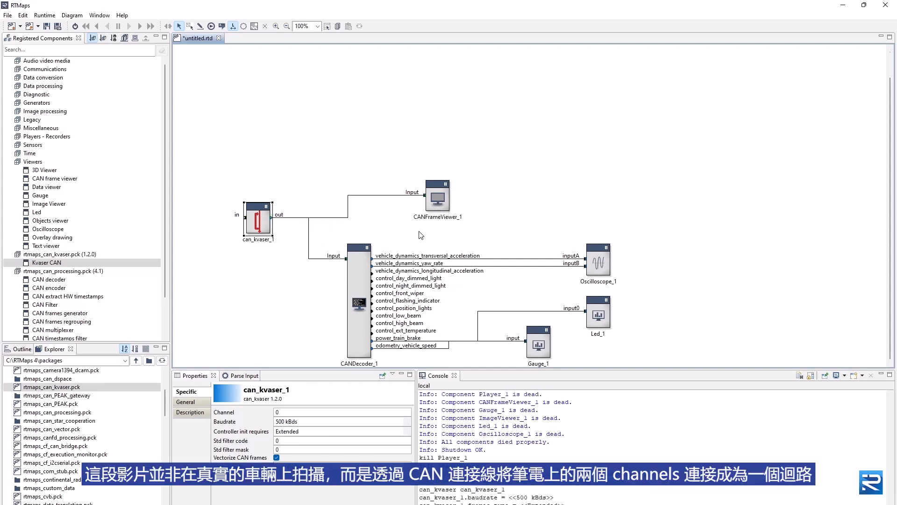
- Move the whole diagram toward the upper right of the canvas to free space beside the Kvaser component
{"action": "left_click_drag", "start_coordinate": [212, 145], "coordinate": [661, 386]}
{"action": "left_click_drag", "start_coordinate": [358, 345], "coordinate": [621, 248]}
{"action": "left_click", "coordinate": [521, 293]}
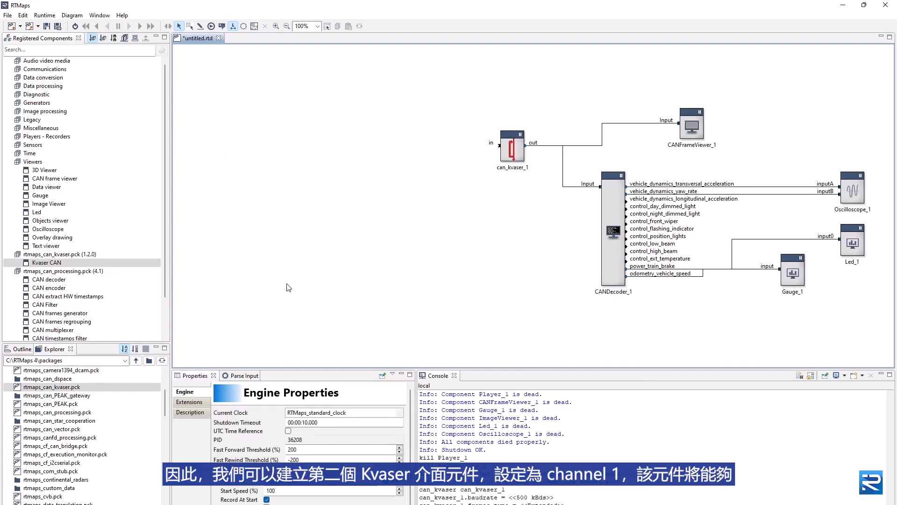
- Add a second Kvaser CAN component below the first one and set its channel to 1
{"action": "left_click_drag", "start_coordinate": [46, 263], "coordinate": [460, 231]}
{"action": "left_click", "coordinate": [483, 229]}
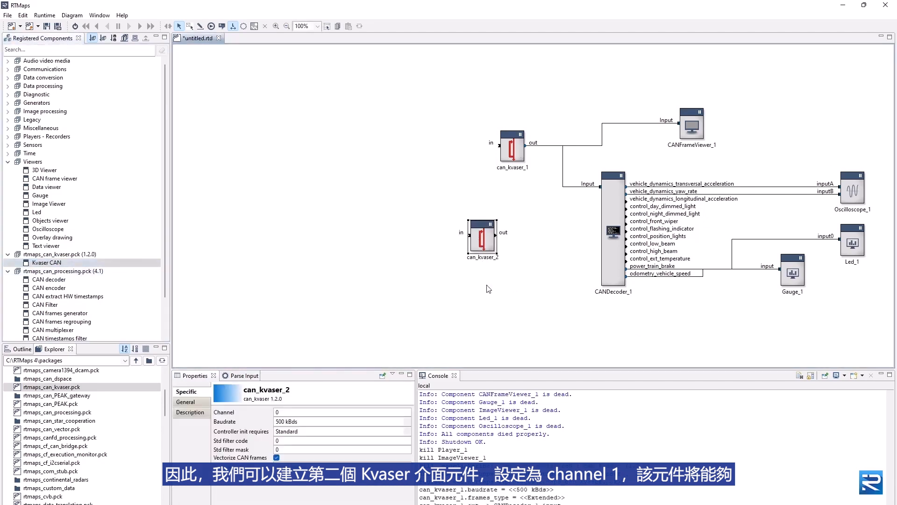
{"action": "left_click", "coordinate": [297, 410]}
{"action": "type", "text": "1"}
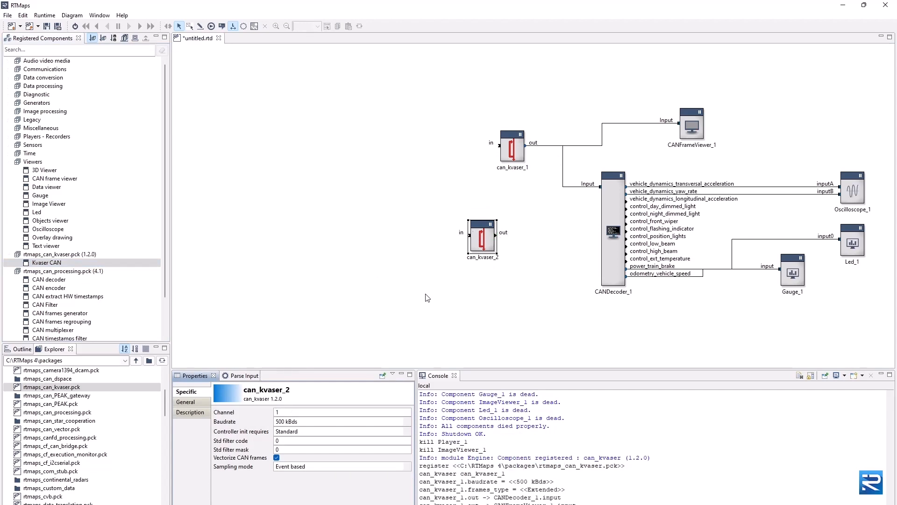
- Set Controller init requires to Extended on the second Kvaser CAN component
{"action": "left_click", "coordinate": [511, 161]}
{"action": "left_click", "coordinate": [477, 248]}
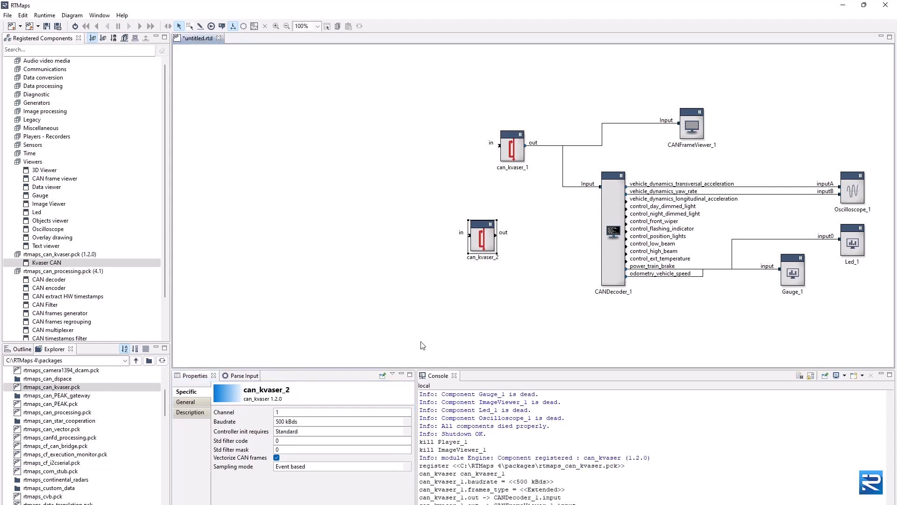
{"action": "left_click", "coordinate": [405, 431]}
{"action": "left_click", "coordinate": [294, 448]}
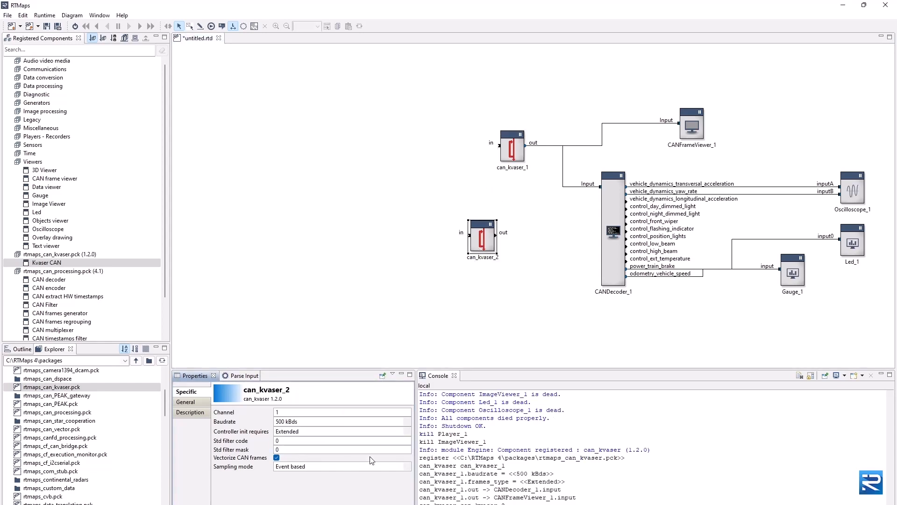
{"action": "left_click", "coordinate": [440, 266]}
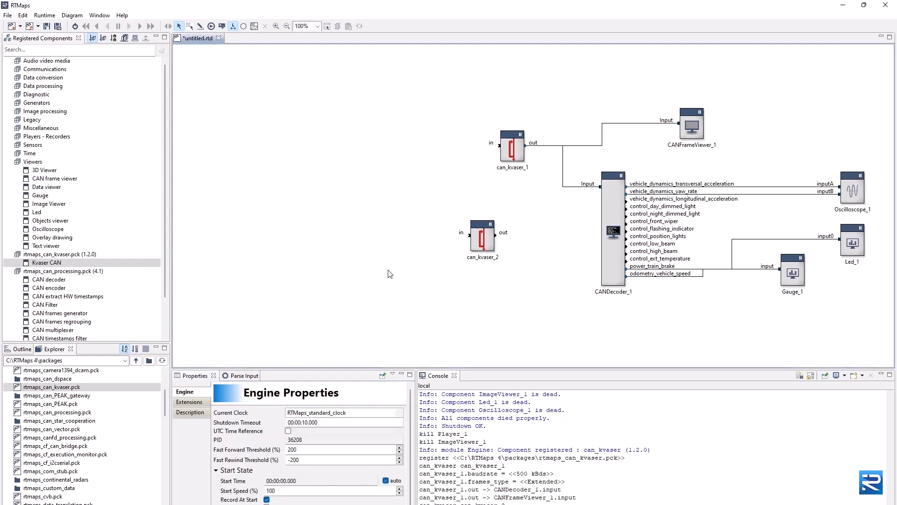
{"action": "left_click_drag", "start_coordinate": [470, 236], "coordinate": [373, 236]}
{"action": "left_click_drag", "start_coordinate": [374, 236], "coordinate": [369, 247]}
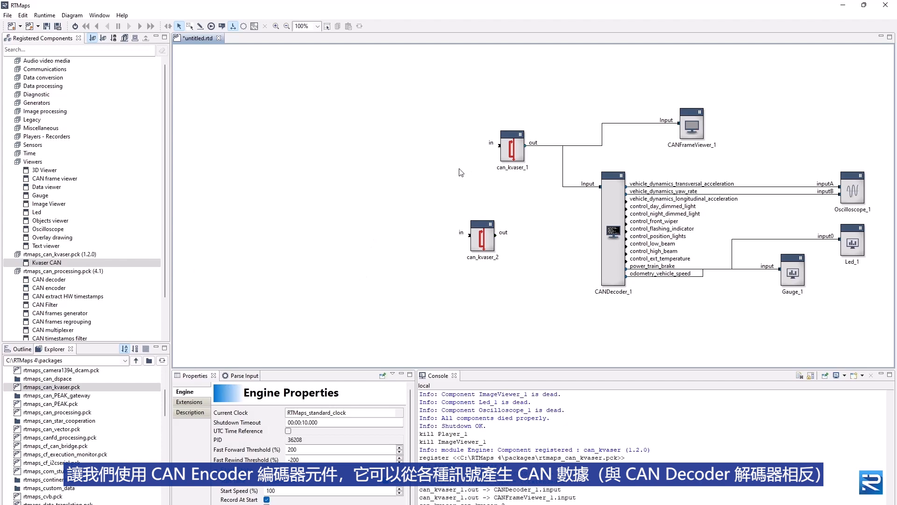
- Add a CAN encoder beside the second Kvaser component and connect its output CAN frames port to that component's in port
{"action": "scroll", "coordinate": [69, 318], "scroll_direction": "down", "scroll_amount": 2}
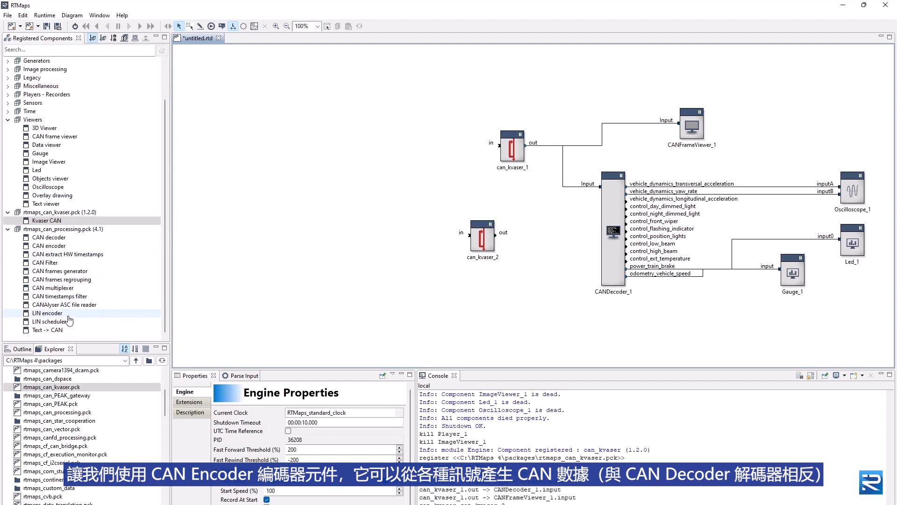
{"action": "left_click", "coordinate": [37, 246]}
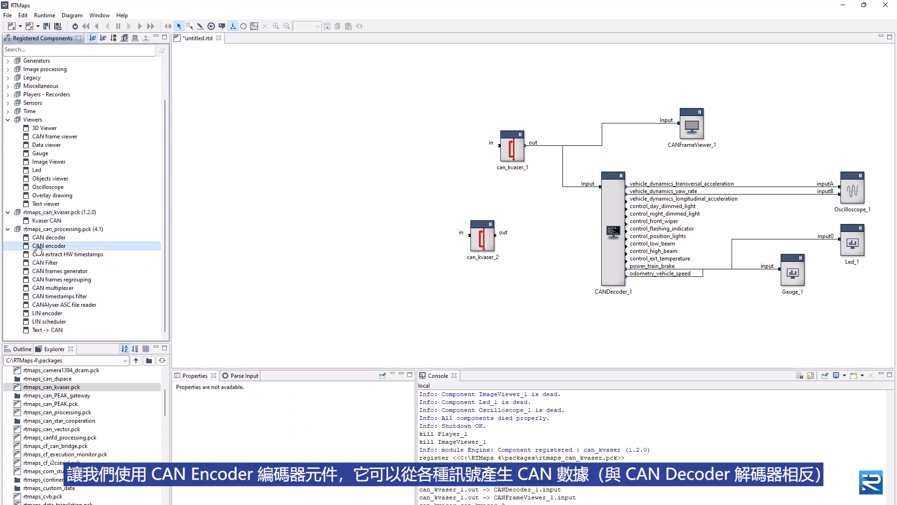
{"action": "left_click_drag", "start_coordinate": [38, 248], "coordinate": [354, 234]}
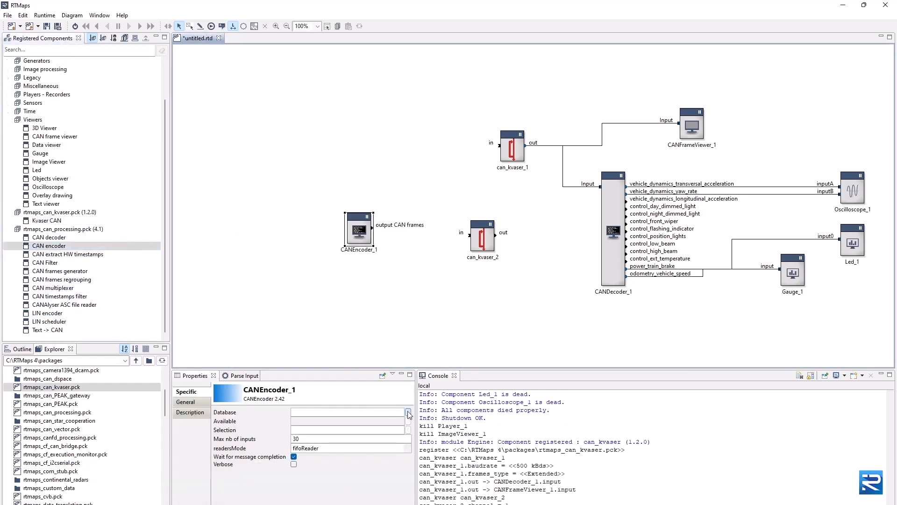
{"action": "left_click_drag", "start_coordinate": [373, 228], "coordinate": [469, 236]}
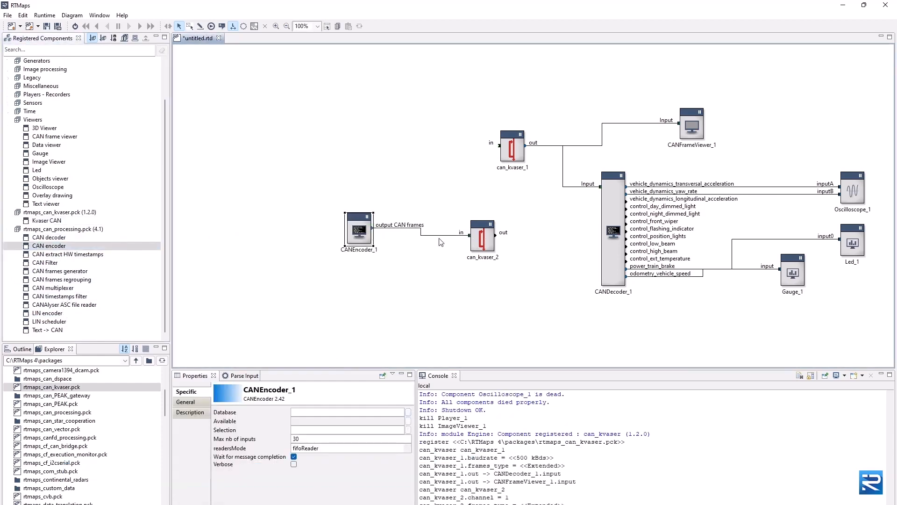
- Load demo_car.dbc from the samples databases folder as the CAN encoder's database
{"action": "left_click", "coordinate": [408, 414]}
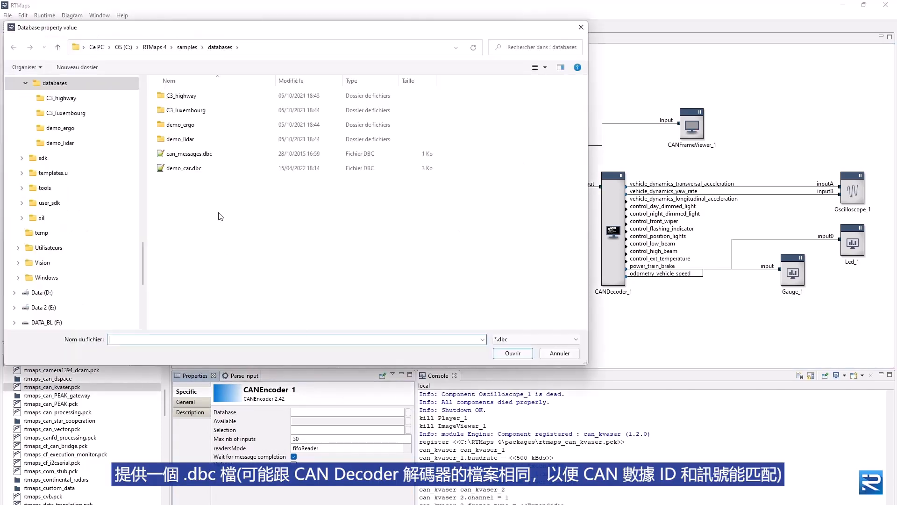
{"action": "double_click", "coordinate": [208, 171]}
{"action": "scroll", "coordinate": [374, 299], "scroll_direction": "down", "scroll_amount": 3}
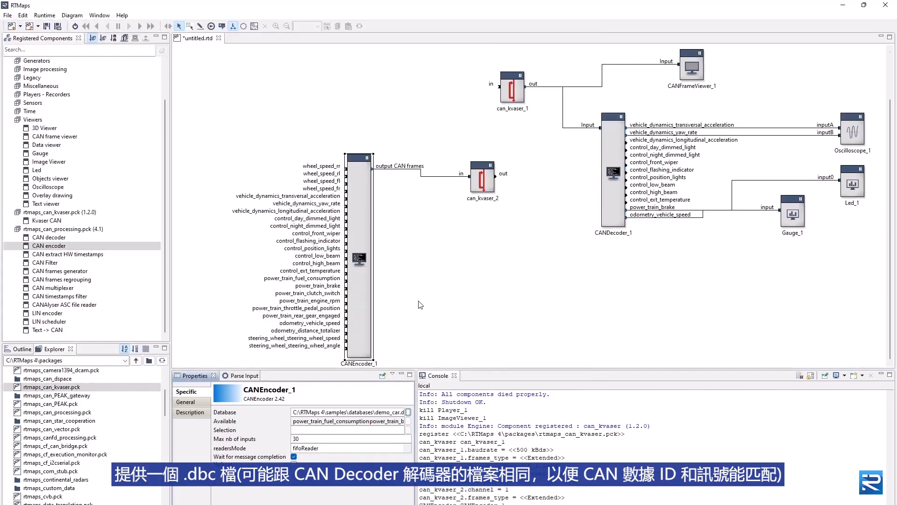
- Move the CAN encoder and the second Kvaser component closer to the decoder, leaving room on the encoder's input side
{"action": "left_click_drag", "start_coordinate": [369, 274], "coordinate": [388, 274]}
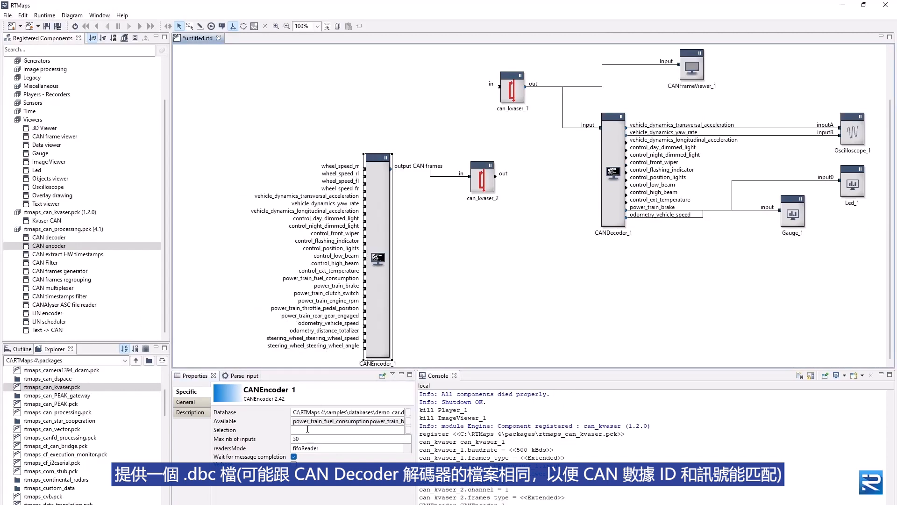
{"action": "left_click_drag", "start_coordinate": [307, 129], "coordinate": [585, 367]}
{"action": "left_click_drag", "start_coordinate": [375, 339], "coordinate": [413, 335]}
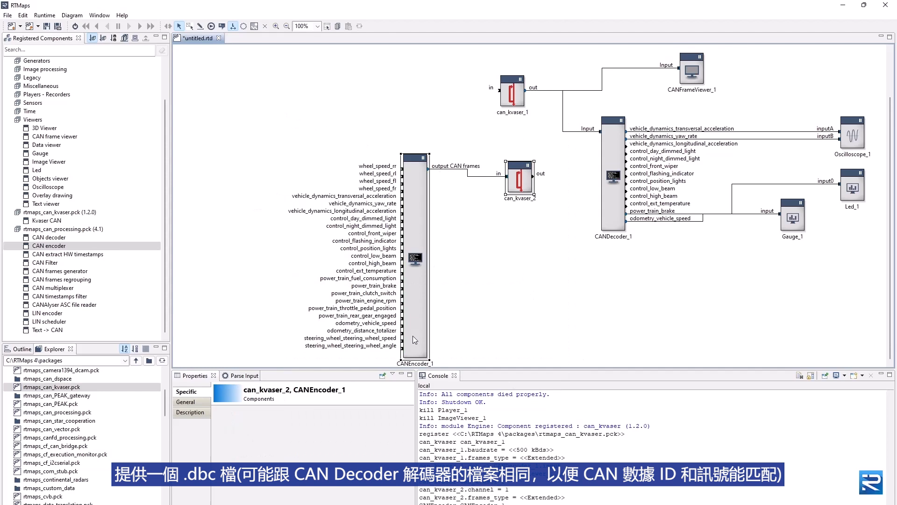
{"action": "left_click", "coordinate": [522, 325]}
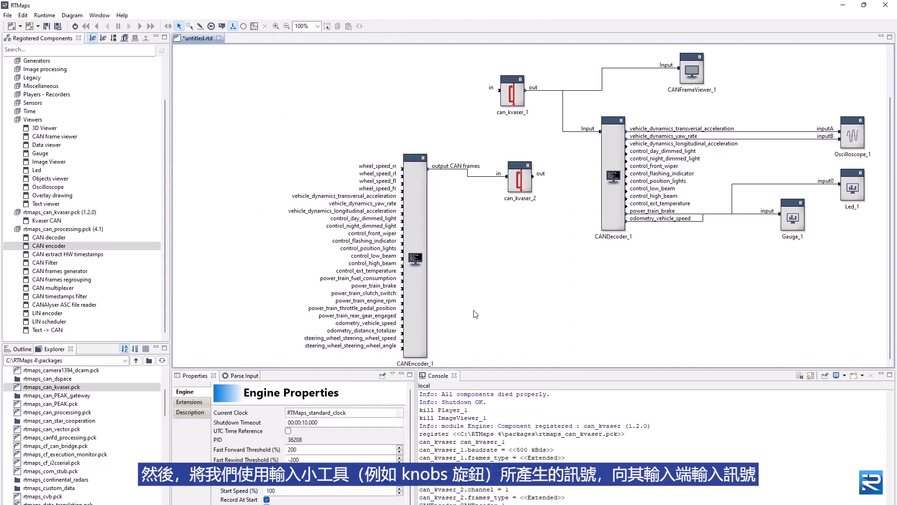
- Add a Potentiometer generator on the CAN encoder's input side and set its number of widgets to 3
{"action": "left_click", "coordinate": [7, 120]}
{"action": "left_click", "coordinate": [8, 103]}
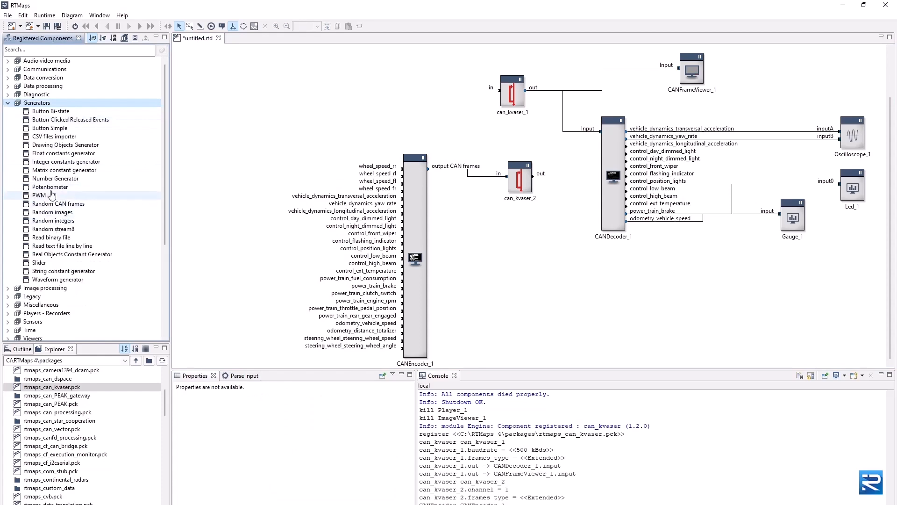
{"action": "left_click_drag", "start_coordinate": [110, 186], "coordinate": [223, 146]}
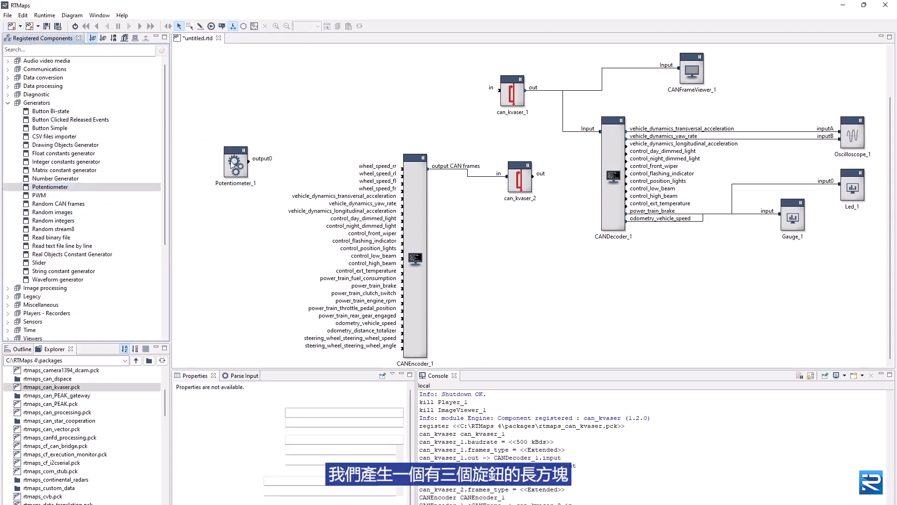
{"action": "left_click", "coordinate": [290, 434]}
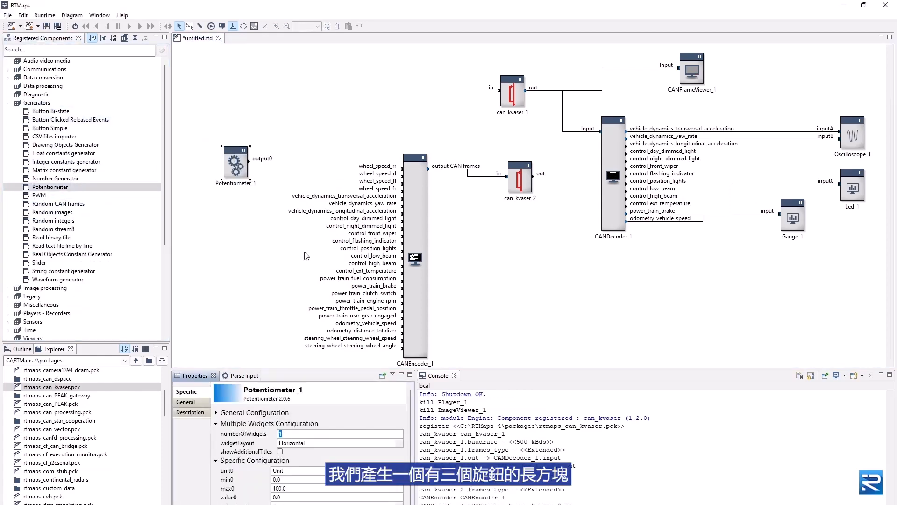
{"action": "type", "text": "3"}
{"action": "key", "text": "Return"}
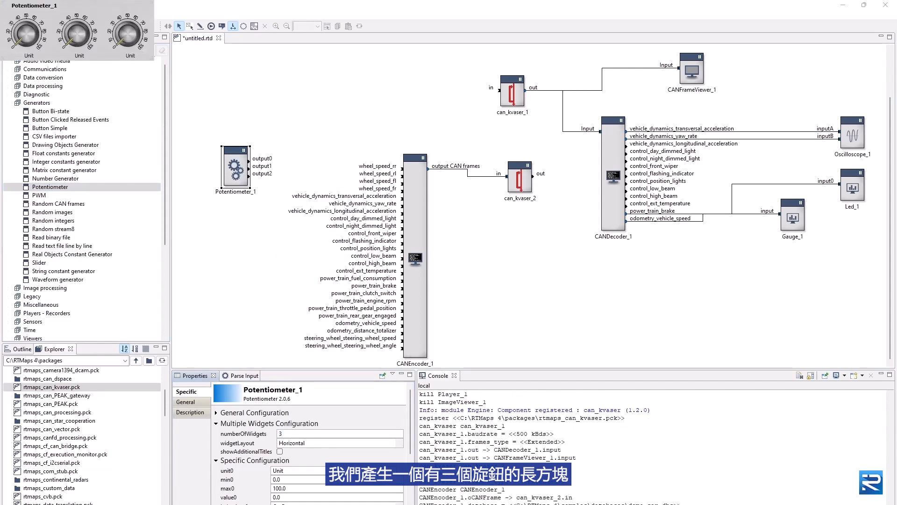
- Set the behaviour of the potentiometer's three knobs to Periodic
{"action": "scroll", "coordinate": [373, 471], "scroll_direction": "down", "scroll_amount": 3}
{"action": "left_click", "coordinate": [398, 465]}
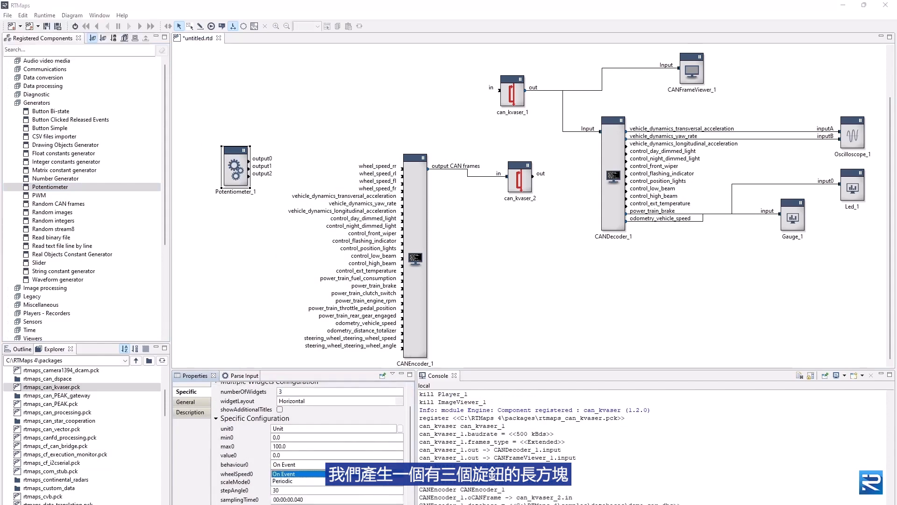
{"action": "left_click", "coordinate": [297, 482]}
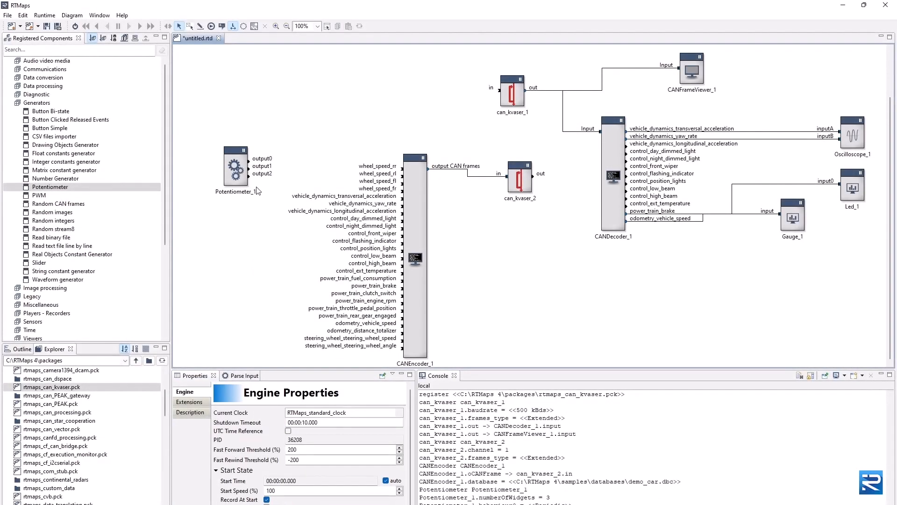
- Try connecting potentiometer output0 to the CAN encoder, and compare its data type with the vehicle speed, yaw rate and transversal acceleration inputs
{"action": "left_click_drag", "start_coordinate": [249, 159], "coordinate": [404, 260]}
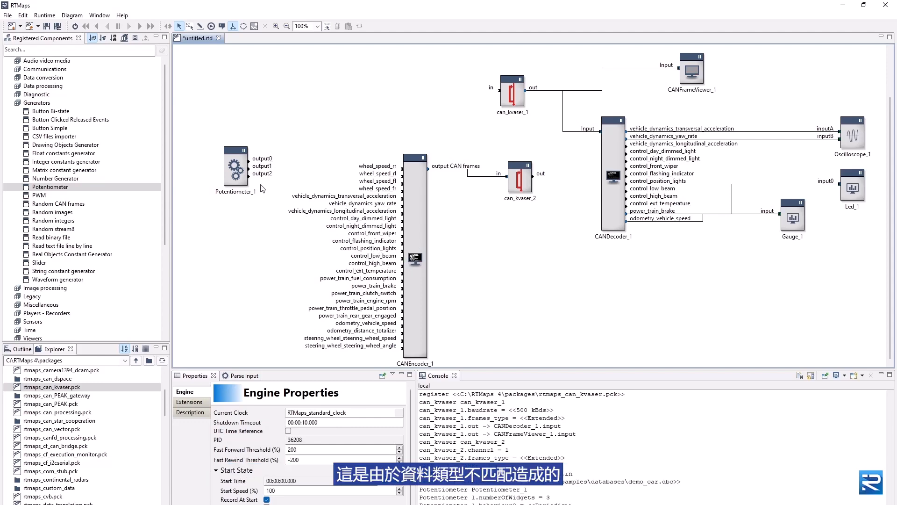
{"action": "left_click", "coordinate": [248, 159]}
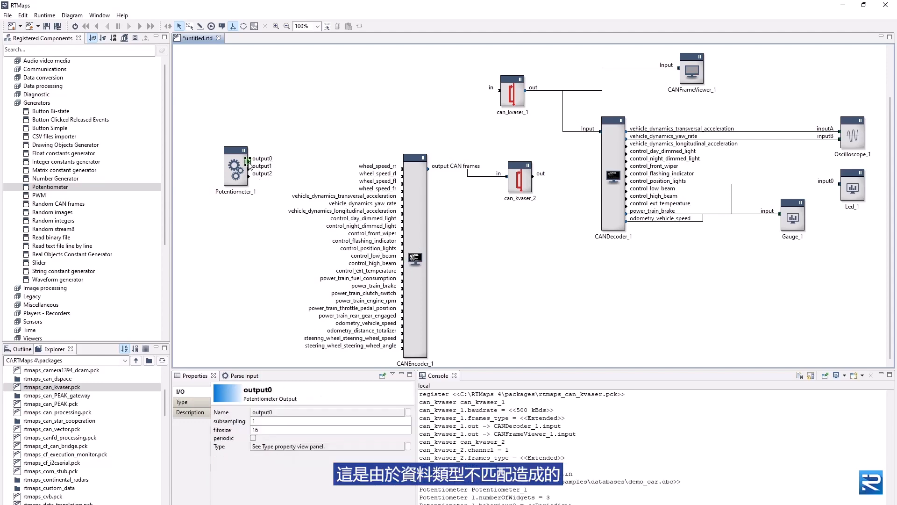
{"action": "left_click", "coordinate": [199, 405]}
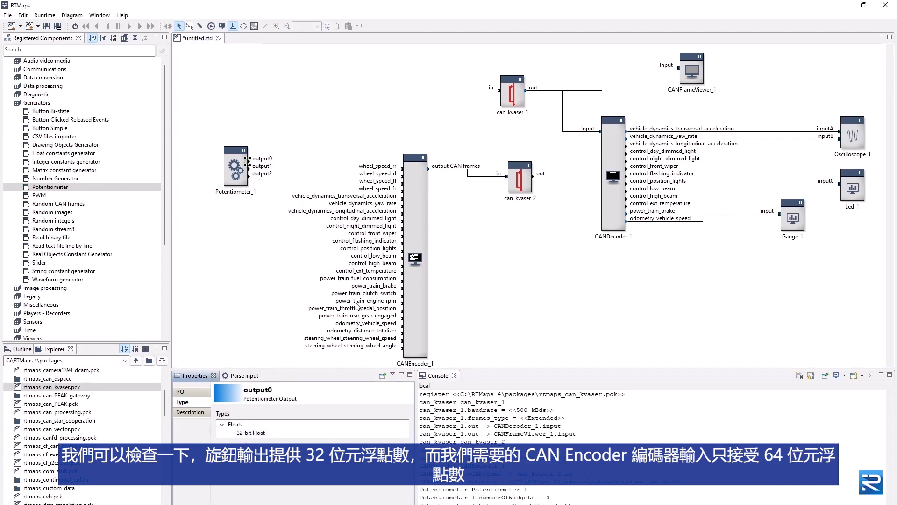
{"action": "left_click", "coordinate": [403, 326]}
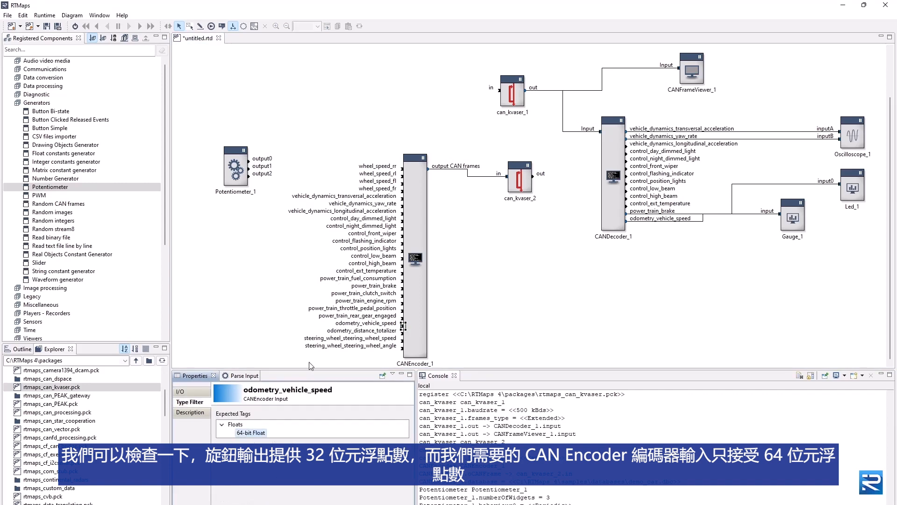
{"action": "left_click", "coordinate": [403, 206]}
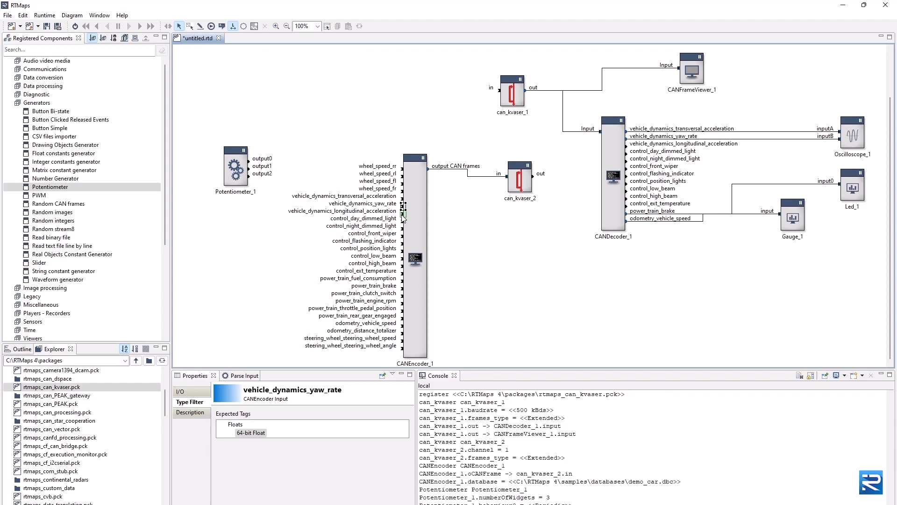
{"action": "left_click", "coordinate": [402, 197]}
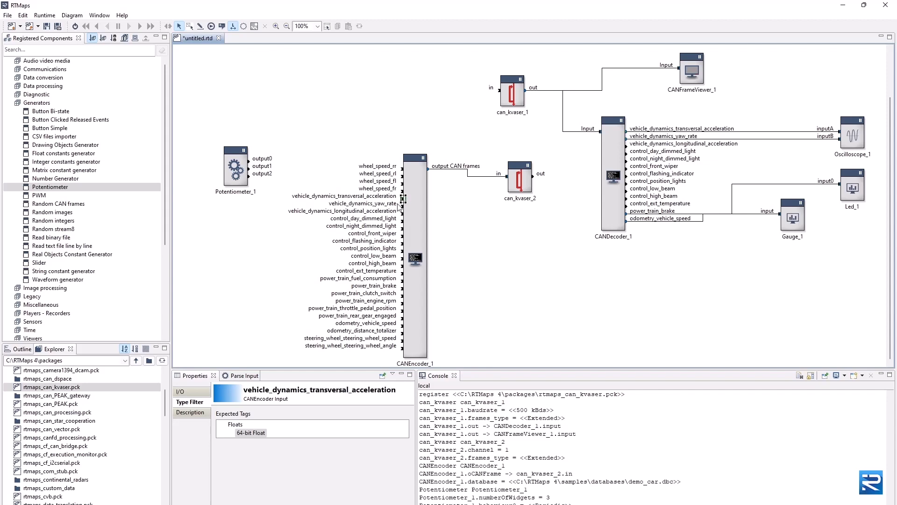
{"action": "left_click", "coordinate": [280, 247]}
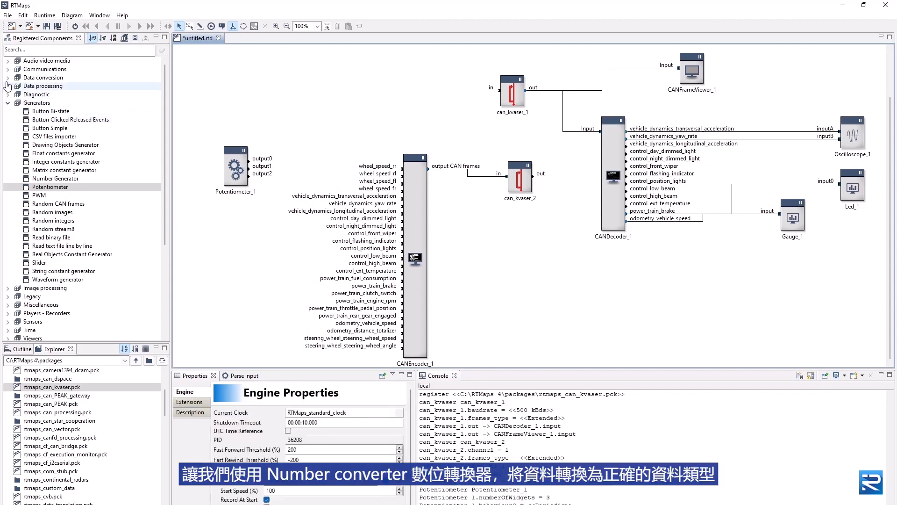
- Add three Numbers converter components near the potentiometer and connect its three outputs to their inputs
{"action": "double_click", "coordinate": [29, 78]}
{"action": "left_click", "coordinate": [52, 112]}
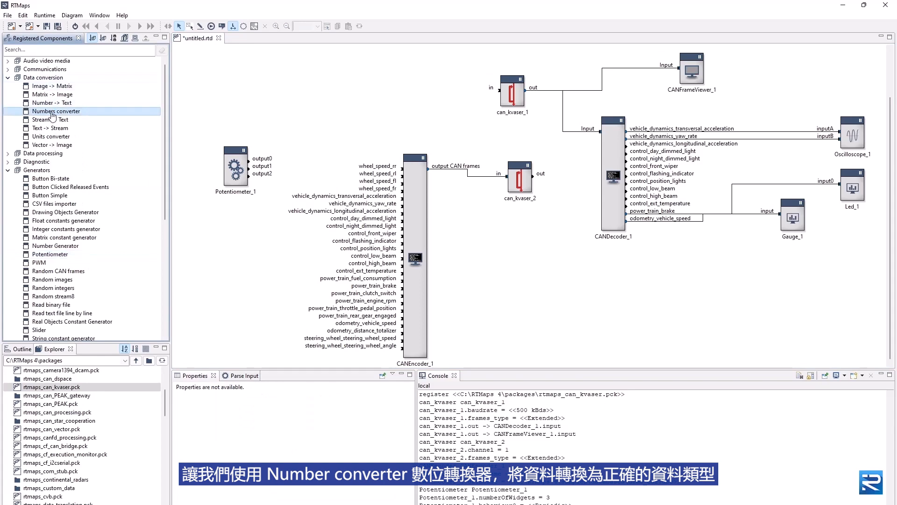
{"action": "left_click_drag", "start_coordinate": [52, 113], "coordinate": [283, 102]}
{"action": "left_click", "coordinate": [43, 104]}
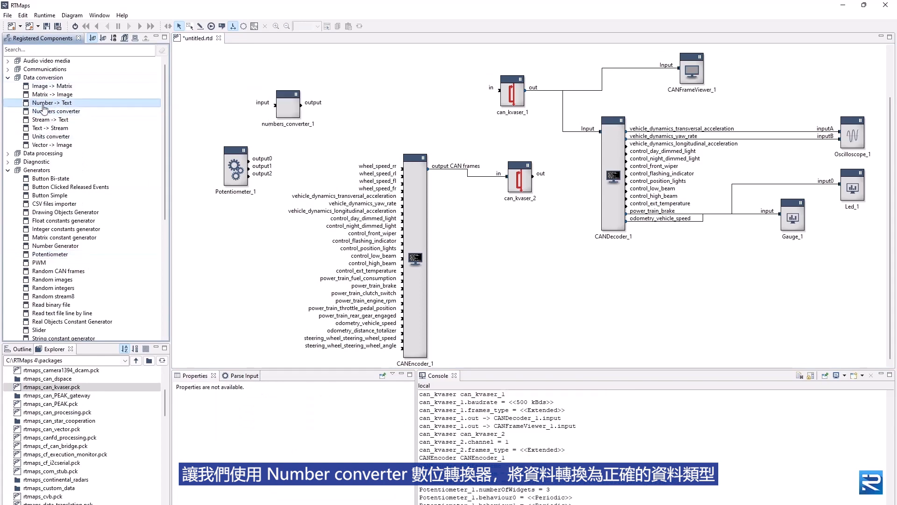
{"action": "left_click_drag", "start_coordinate": [44, 114], "coordinate": [270, 216]}
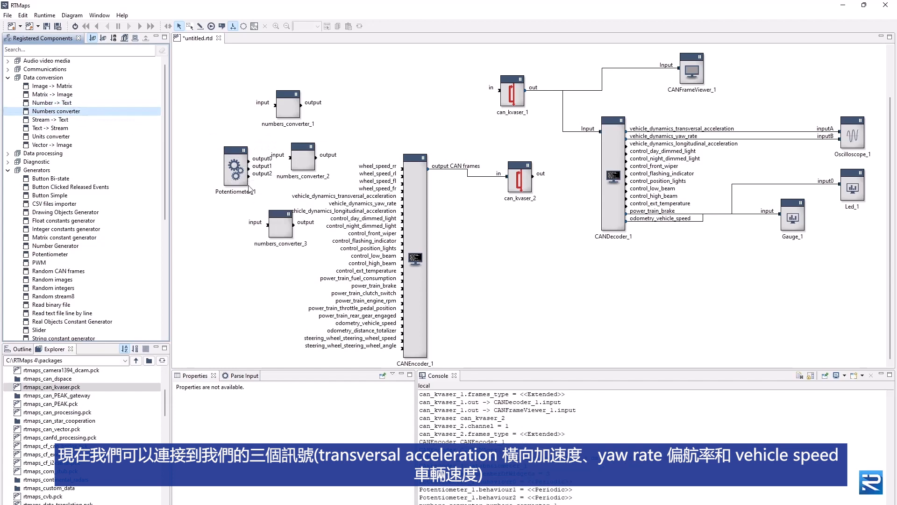
{"action": "left_click_drag", "start_coordinate": [248, 176], "coordinate": [268, 224]}
{"action": "left_click_drag", "start_coordinate": [247, 168], "coordinate": [285, 107]}
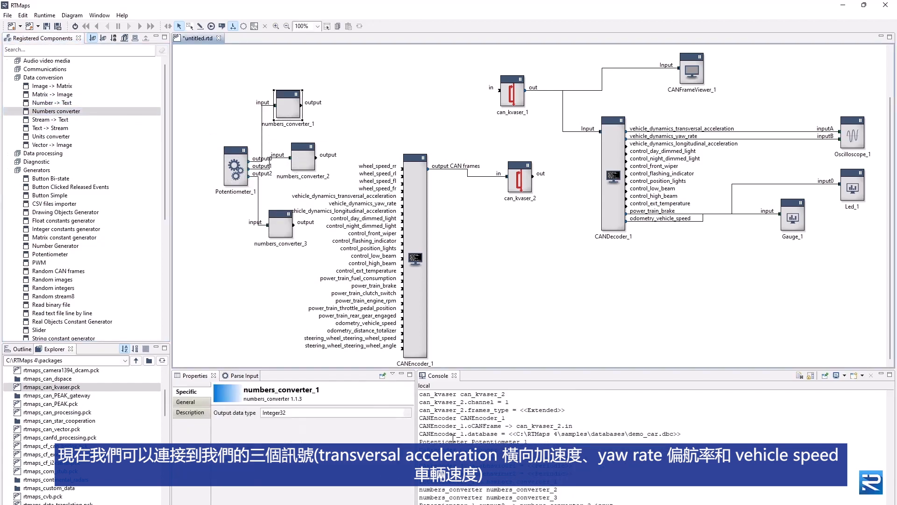
- Set the output data type of all three Numbers converters to Float64
{"action": "left_click", "coordinate": [407, 413]}
{"action": "left_click", "coordinate": [274, 442]}
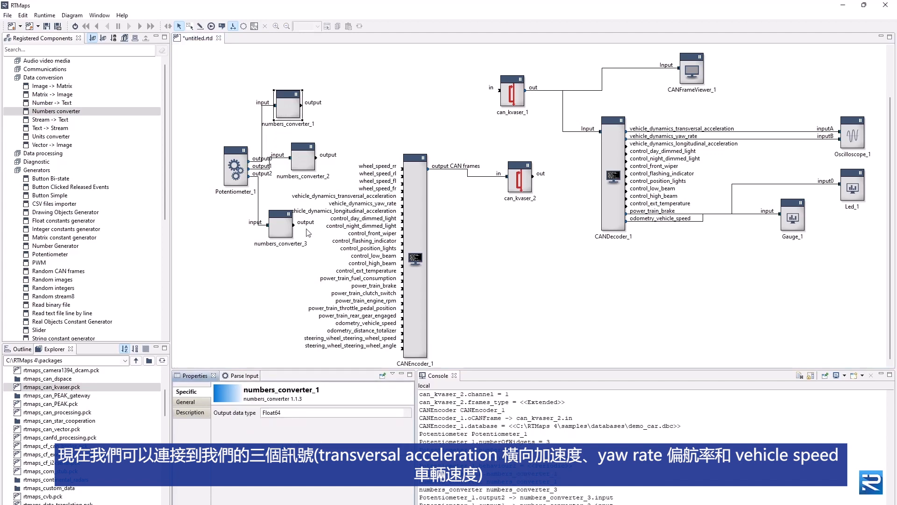
{"action": "left_click", "coordinate": [299, 166]}
{"action": "left_click", "coordinate": [282, 224], "text": "ctrl"}
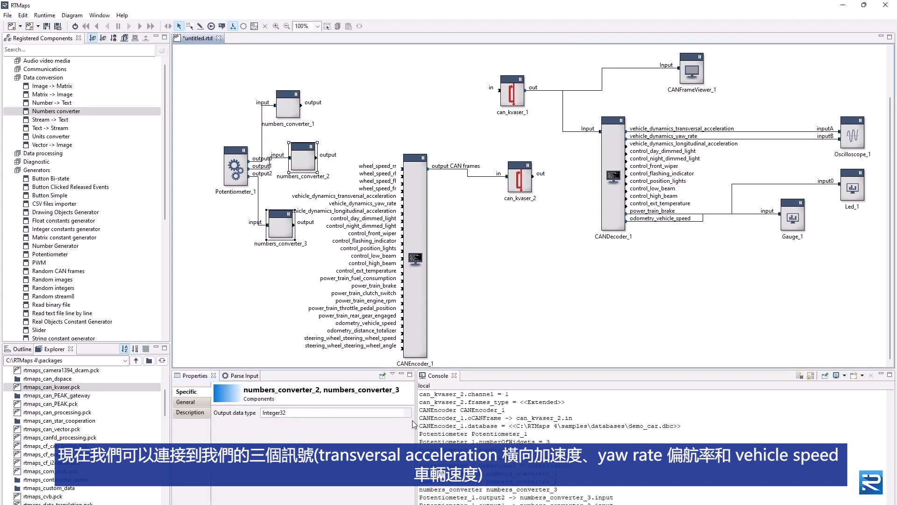
{"action": "left_click", "coordinate": [412, 420]}
{"action": "left_click", "coordinate": [280, 441]}
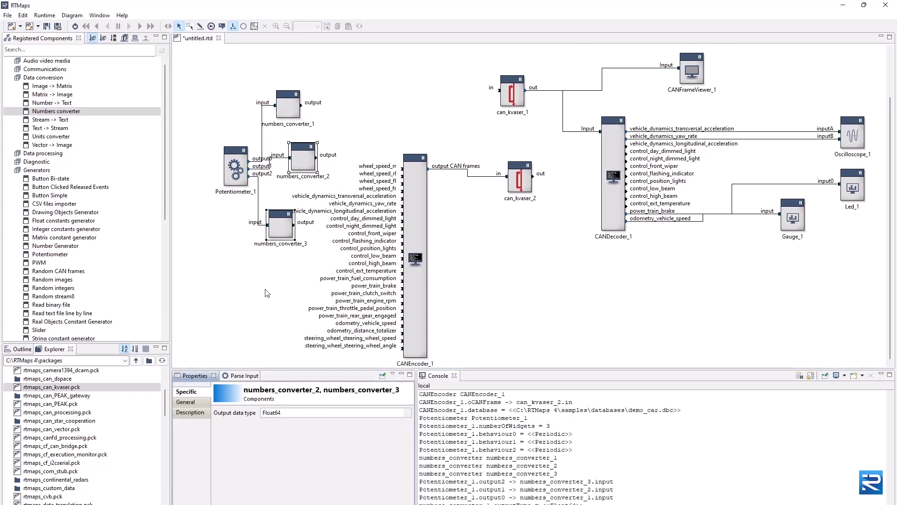
{"action": "left_click", "coordinate": [267, 293]}
- Connect the three converters to the encoder's transversal acceleration, yaw rate and vehicle speed inputs, and space out numbers_converter_3 and the potentiometer
{"action": "left_click_drag", "start_coordinate": [300, 105], "coordinate": [407, 205]}
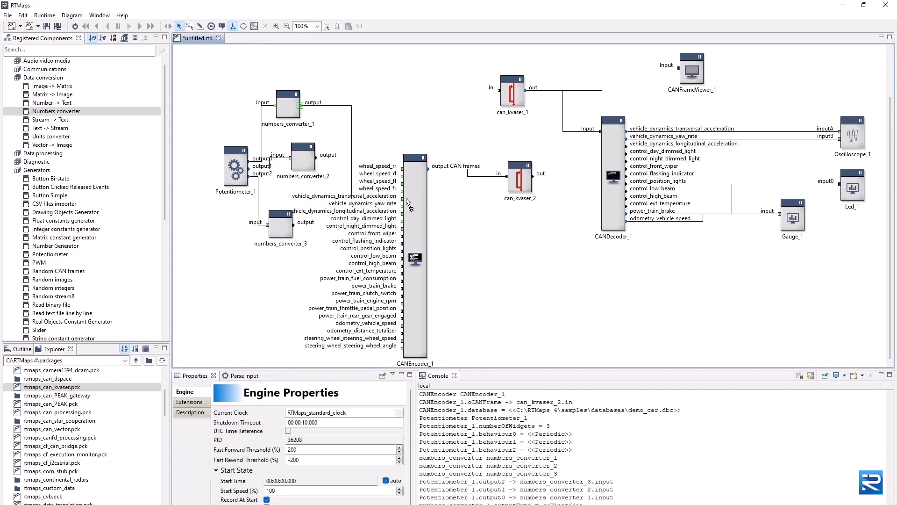
{"action": "left_click_drag", "start_coordinate": [315, 158], "coordinate": [402, 206]}
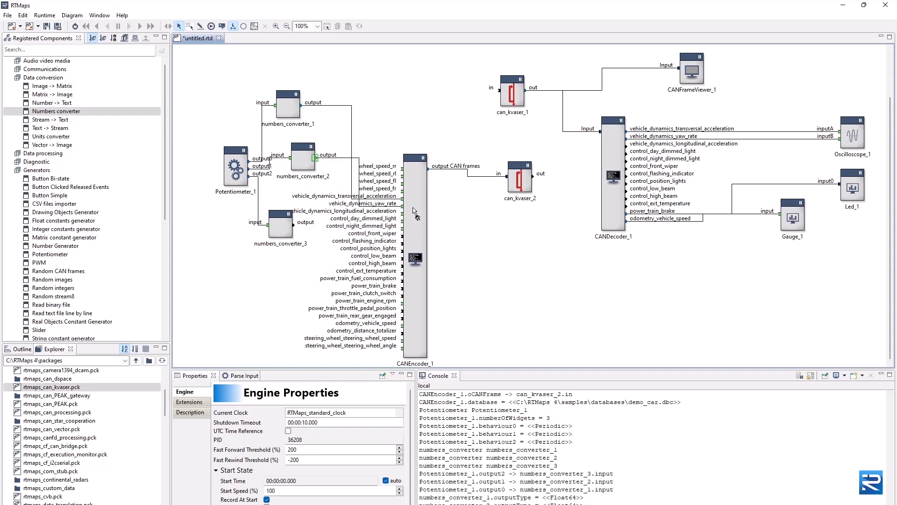
{"action": "left_click_drag", "start_coordinate": [292, 226], "coordinate": [403, 323]}
{"action": "left_click_drag", "start_coordinate": [293, 234], "coordinate": [288, 260]}
{"action": "left_click_drag", "start_coordinate": [233, 178], "coordinate": [218, 164]}
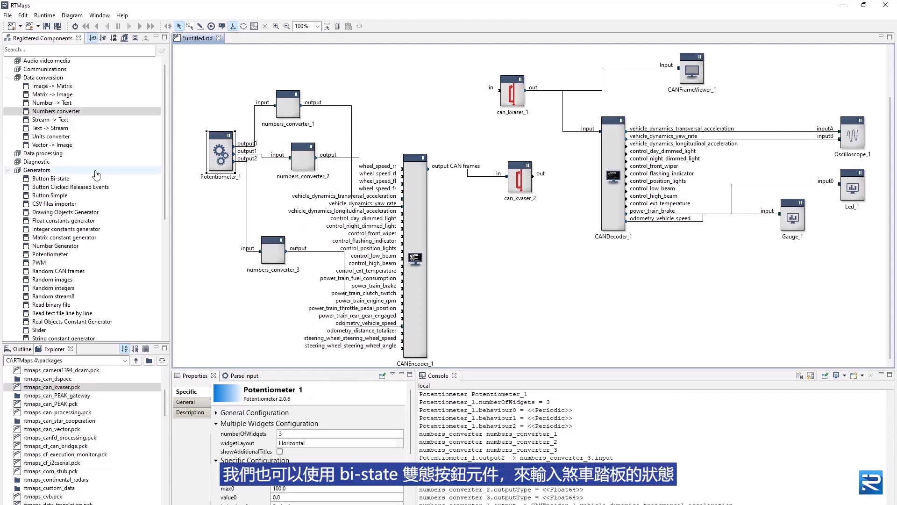
- Add a Button Bi-state generator below the converters and connect its state0 output to the encoder's power_train_brake input
{"action": "left_click", "coordinate": [7, 77]}
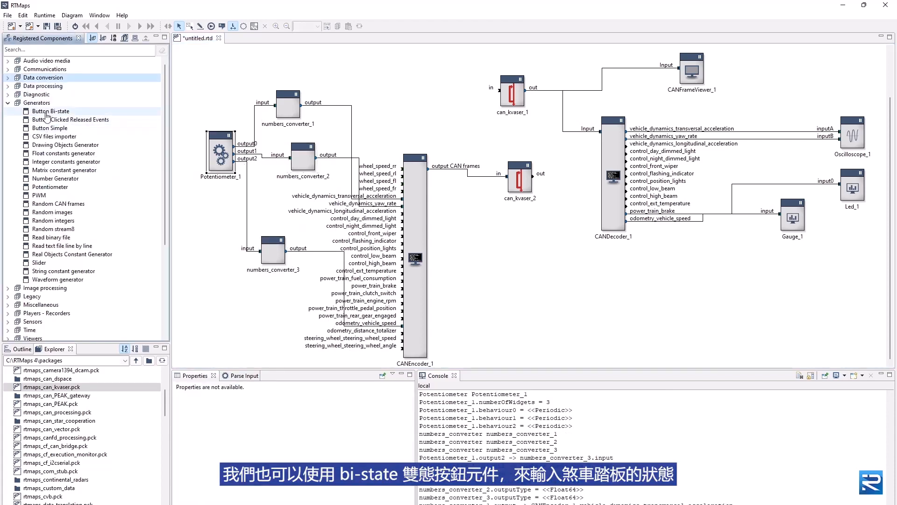
{"action": "left_click_drag", "start_coordinate": [47, 114], "coordinate": [409, 295]}
{"action": "left_click", "coordinate": [280, 300]}
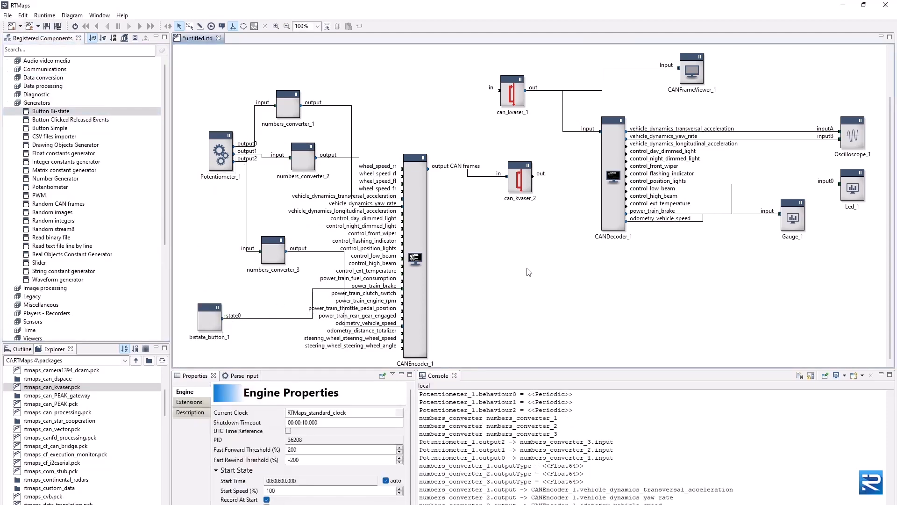
- Turn off Wait for message completion on the CAN encoder
{"action": "left_click", "coordinate": [425, 264]}
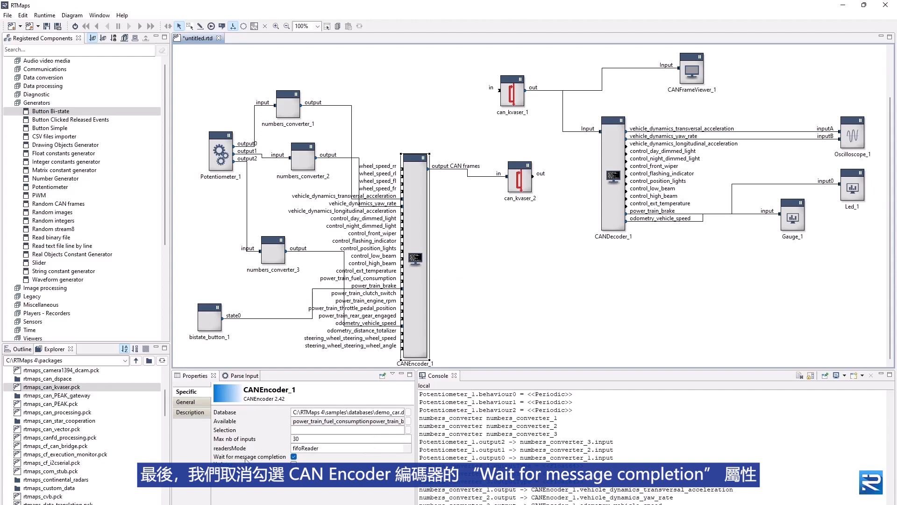
{"action": "left_click", "coordinate": [293, 456]}
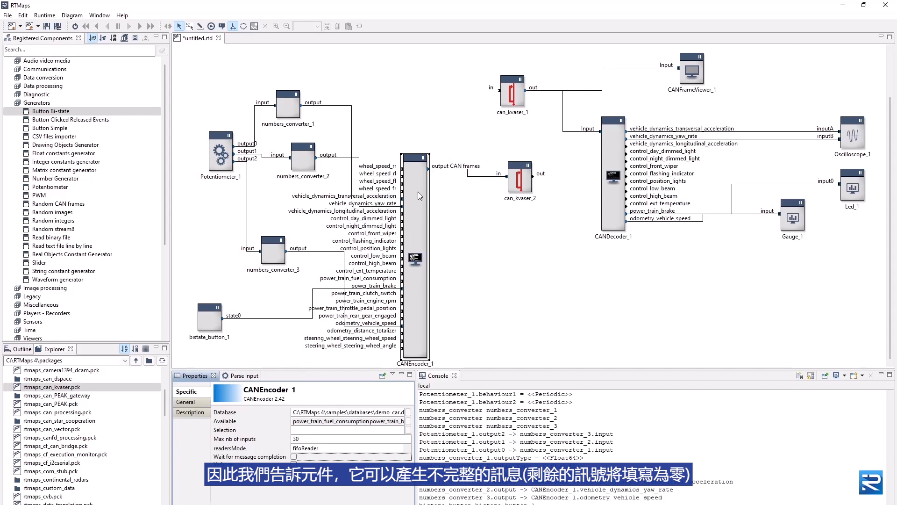
{"action": "left_click", "coordinate": [437, 169]}
- Move can_kvaser_2 slightly upward so its input lines up with the encoder's CAN frames output
{"action": "left_click", "coordinate": [517, 185]}
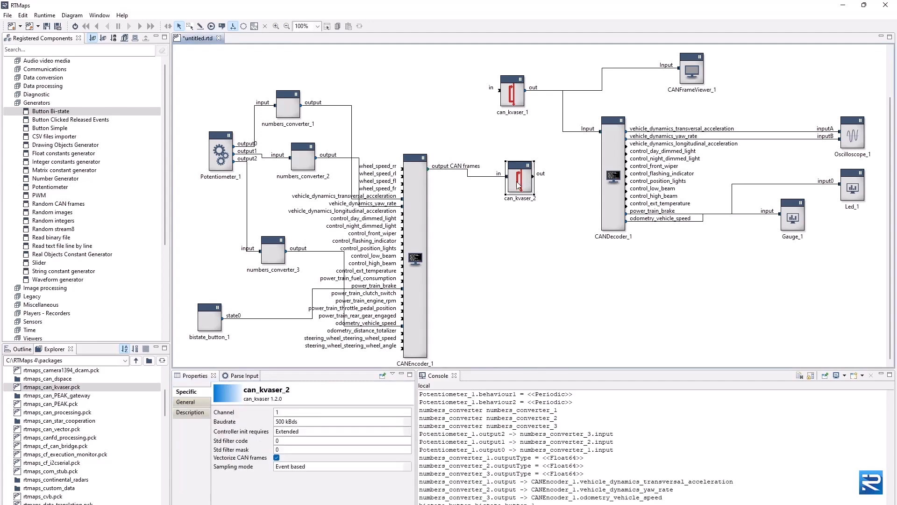
{"action": "left_click_drag", "start_coordinate": [518, 185], "coordinate": [521, 178]}
{"action": "left_click", "coordinate": [510, 228]}
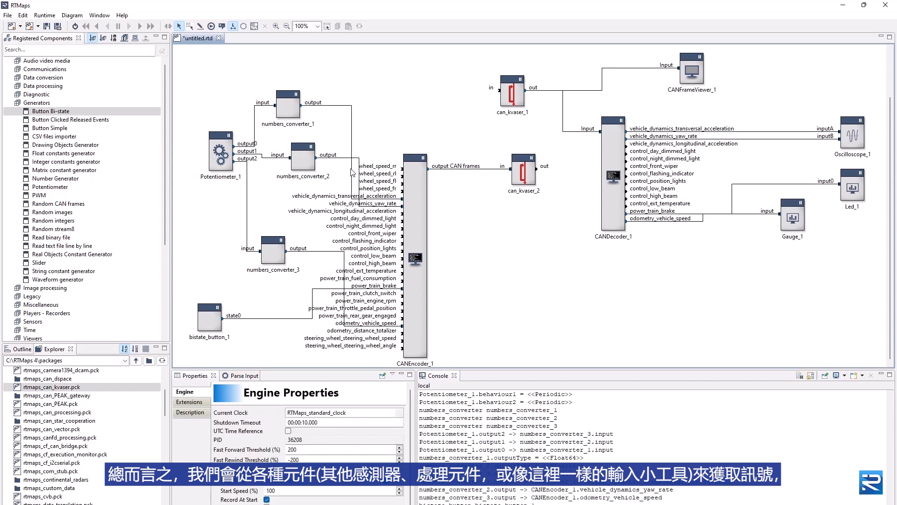
- Inspect the settings of the CAN encoder, both Kvaser components and the CAN decoder along the signal chain
{"action": "left_click", "coordinate": [414, 197]}
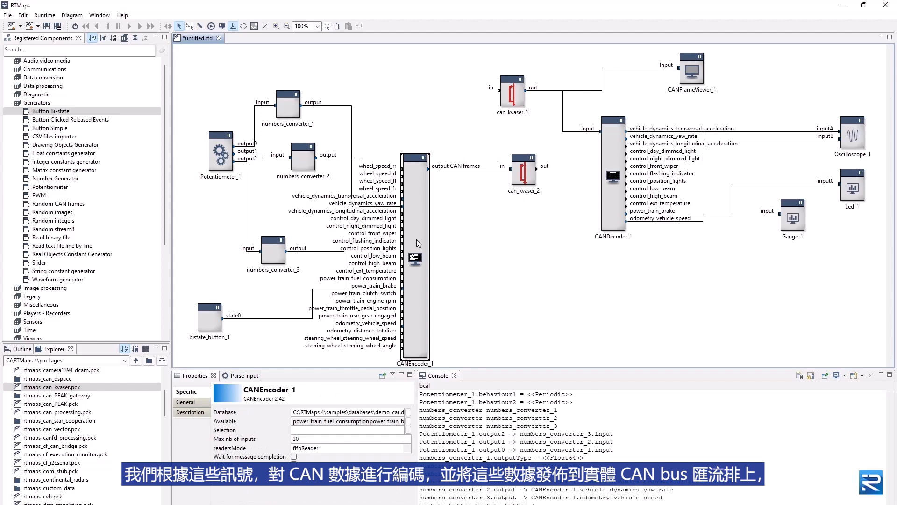
{"action": "left_click", "coordinate": [523, 181]}
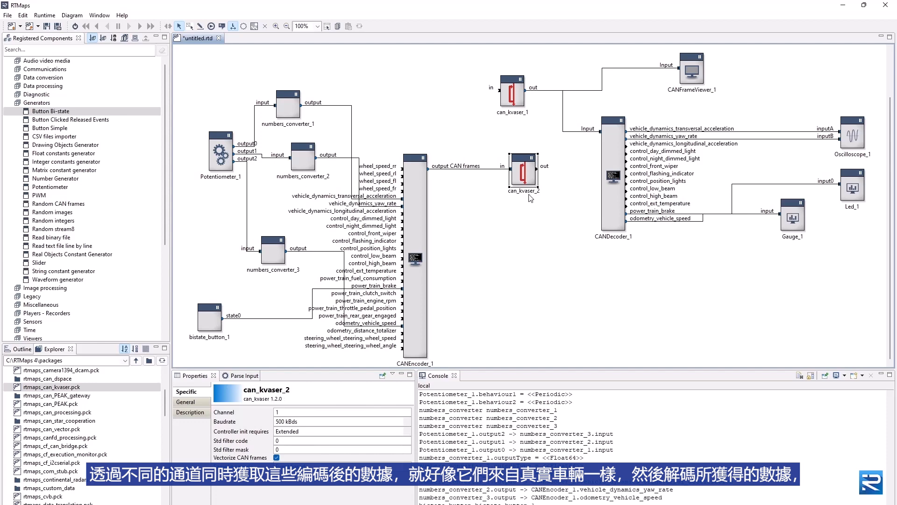
{"action": "left_click", "coordinate": [520, 99]}
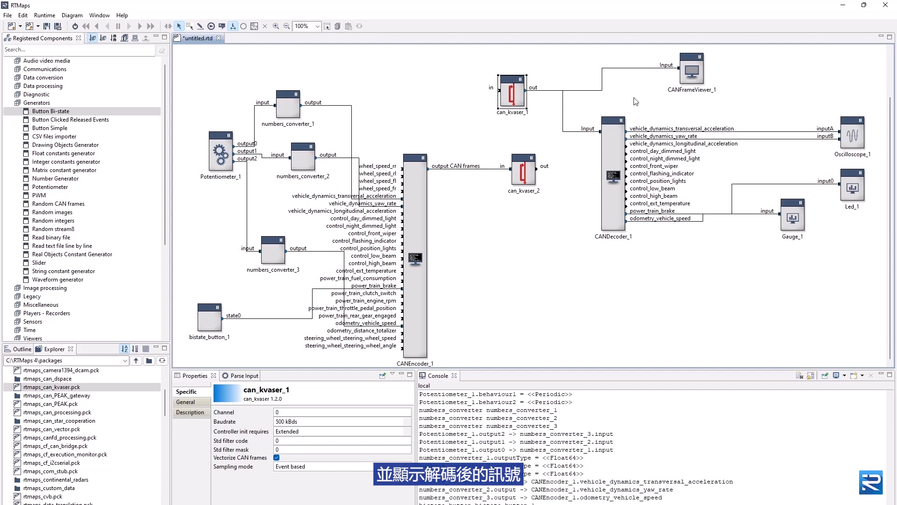
{"action": "left_click", "coordinate": [622, 150]}
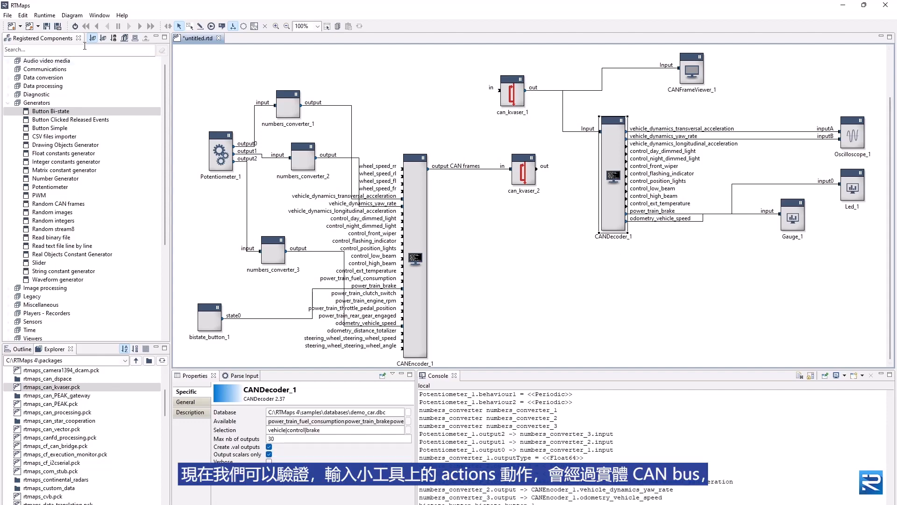
- Run the diagram and move the bi-state button and potentiometer widgets apart so both can be operated
{"action": "key", "text": "F5"}
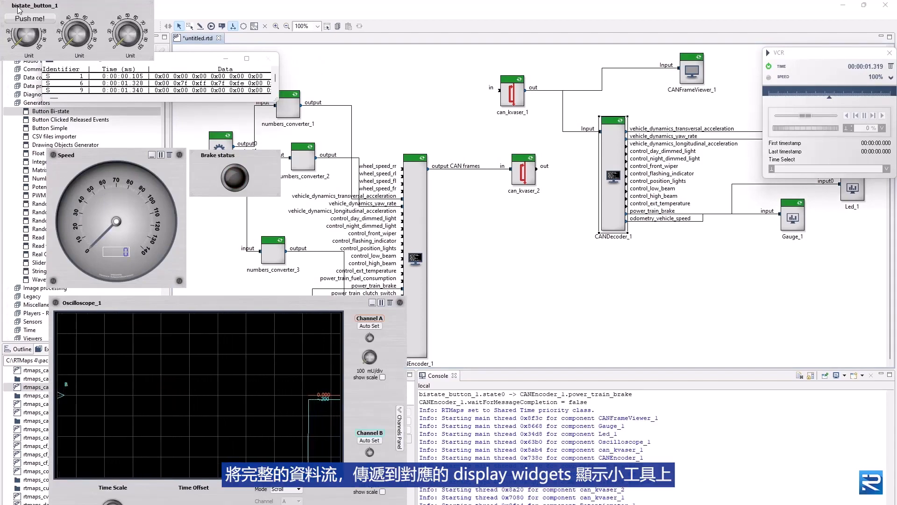
{"action": "left_click_drag", "start_coordinate": [40, 9], "coordinate": [146, 9]}
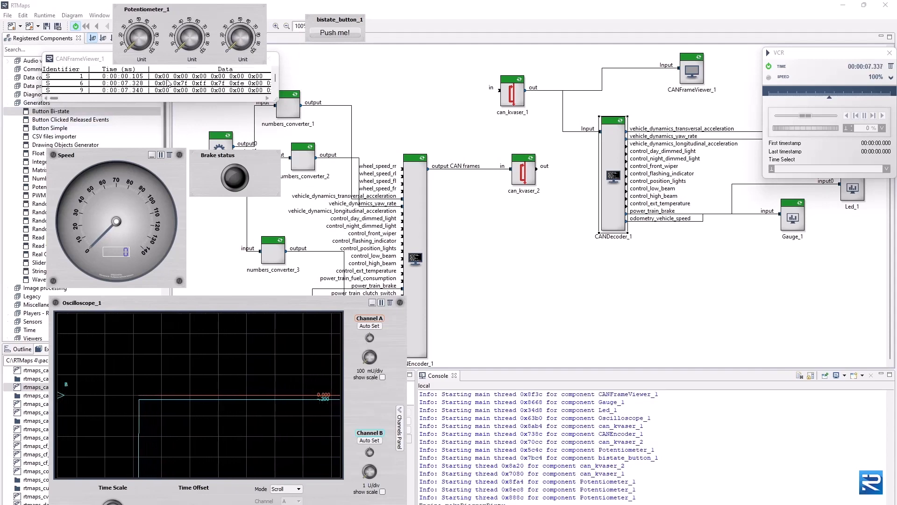
- Turn the three potentiometer knobs to about 17.8, 8.5 and 41.5, and auto-set oscilloscope channels A and B
{"action": "left_click_drag", "start_coordinate": [141, 40], "coordinate": [269, 42]}
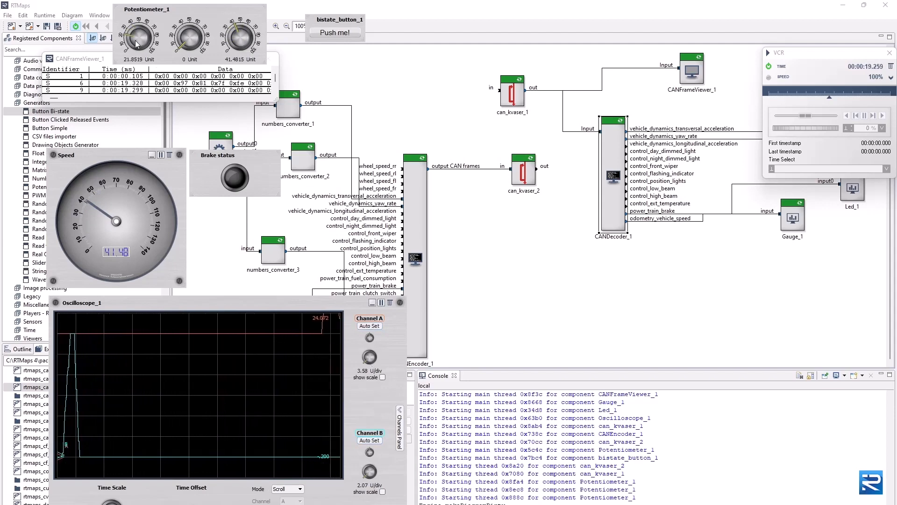
{"action": "mouse_move", "coordinate": [140, 45]}
{"action": "left_mouse_down"}
{"action": "mouse_move", "coordinate": [119, 45]}
{"action": "mouse_move", "coordinate": [136, 44]}
{"action": "left_mouse_up"}
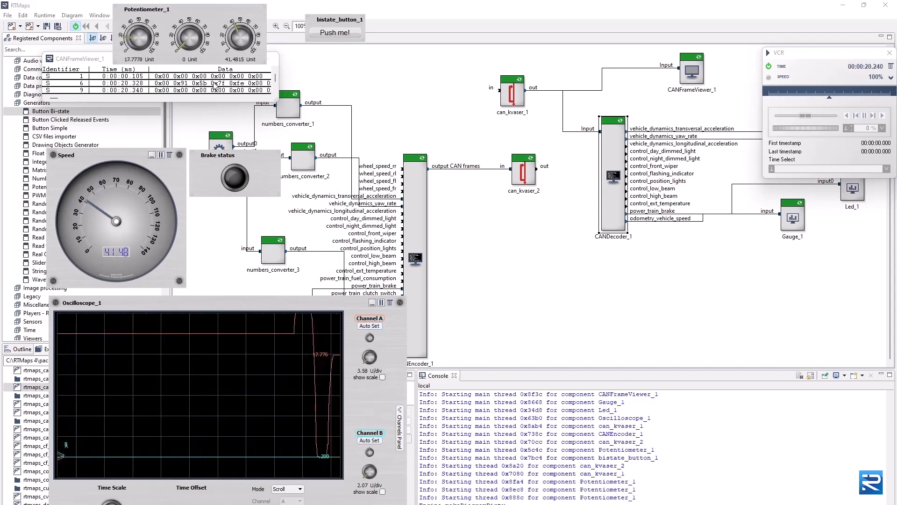
{"action": "left_click", "coordinate": [364, 326]}
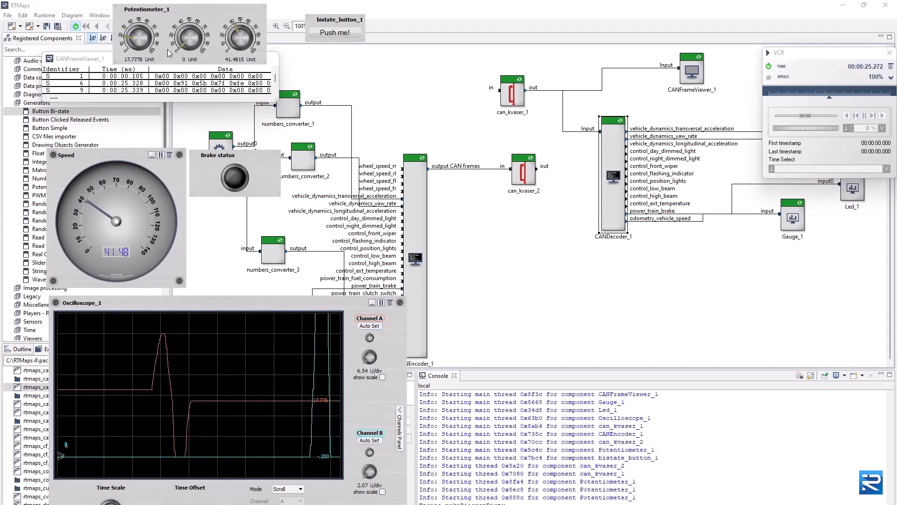
{"action": "left_click_drag", "start_coordinate": [168, 49], "coordinate": [189, 52]}
{"action": "left_click", "coordinate": [377, 441]}
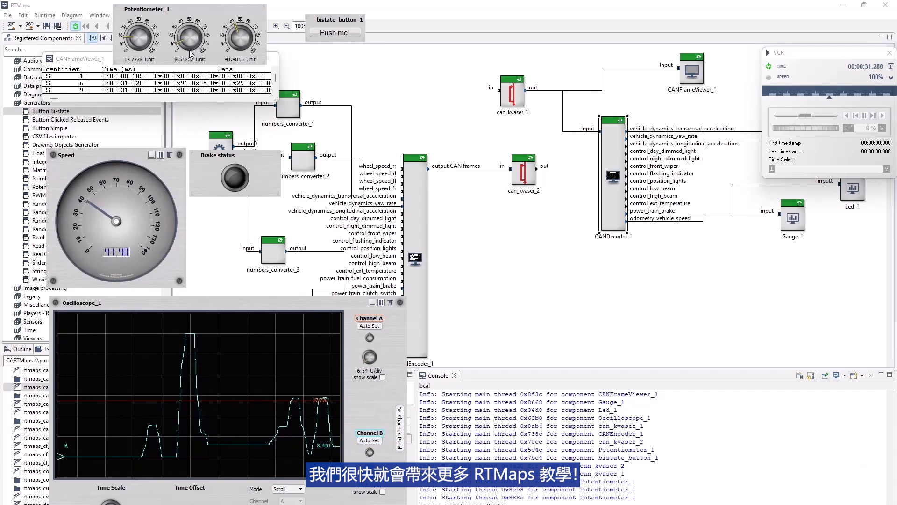